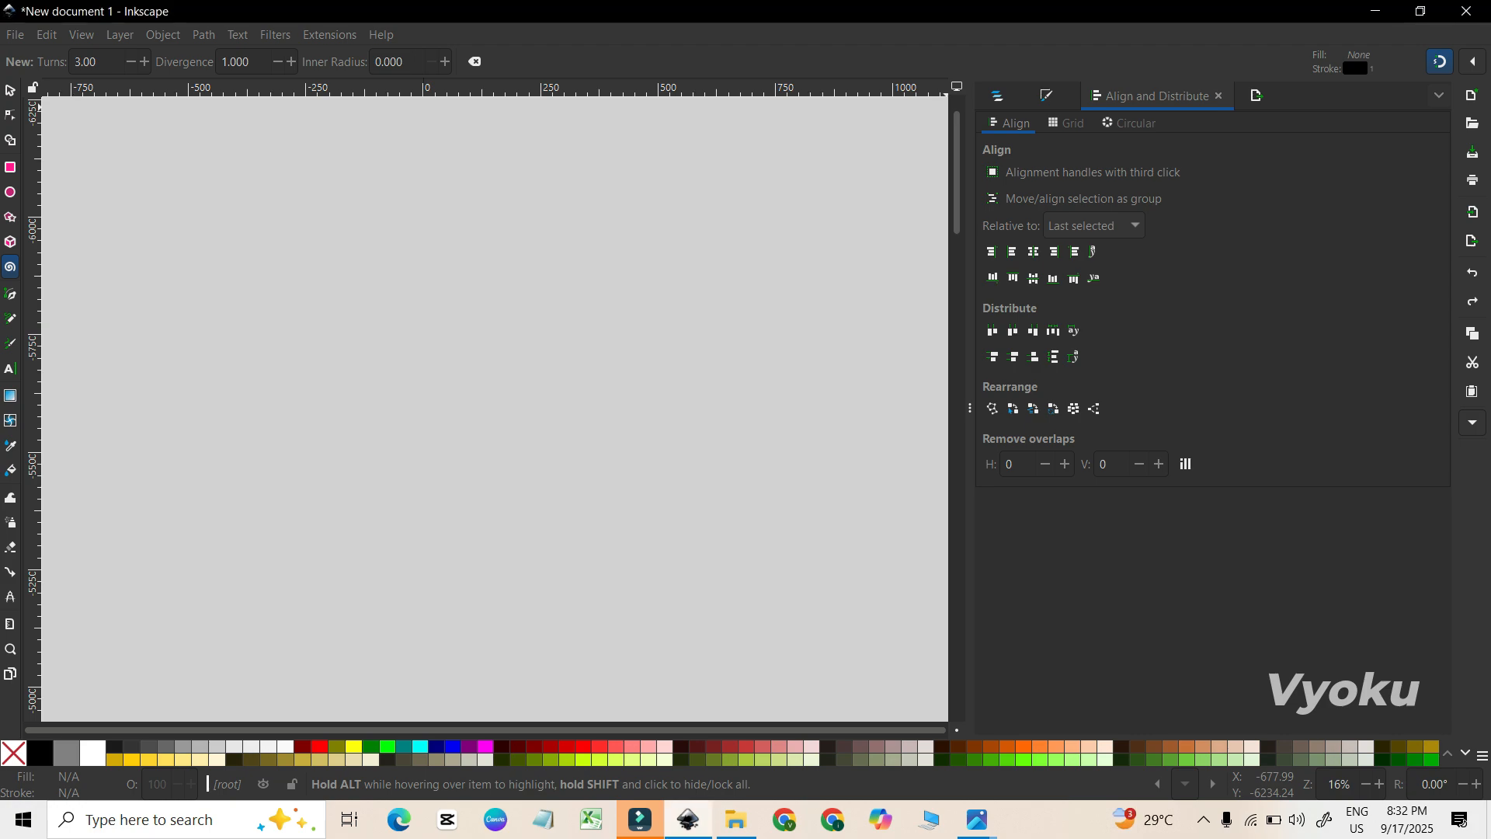
# Open the Layers and Objects, Fill and Stroke, and Align and Distribute dialogs.
pyautogui.hotkey('ctrl', 'shift', 'l')
pyautogui.hotkey('ctrl', 'shift', 'f')
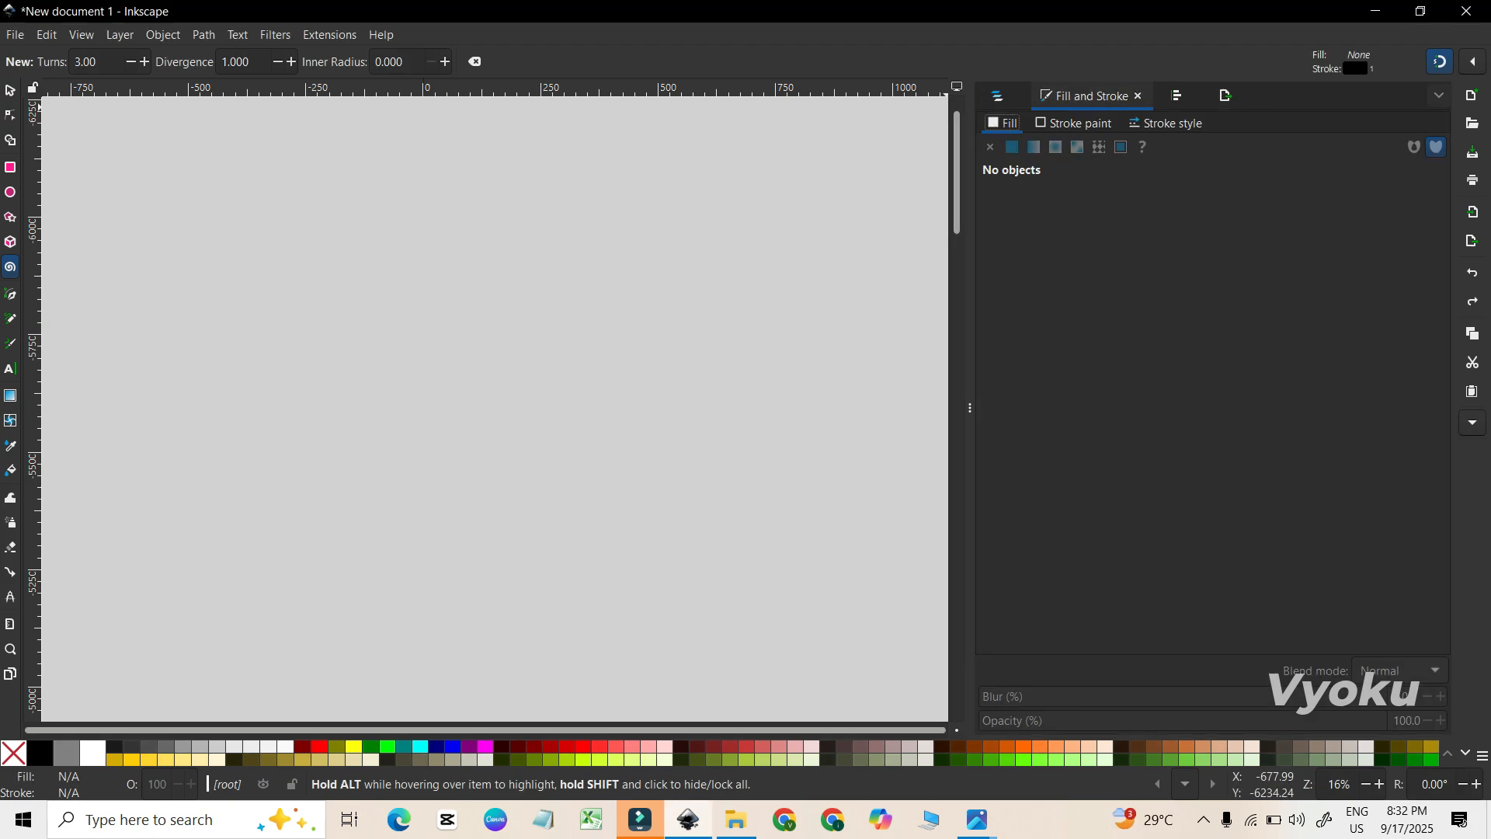
pyautogui.hotkey('ctrl', 'shift', 'a')
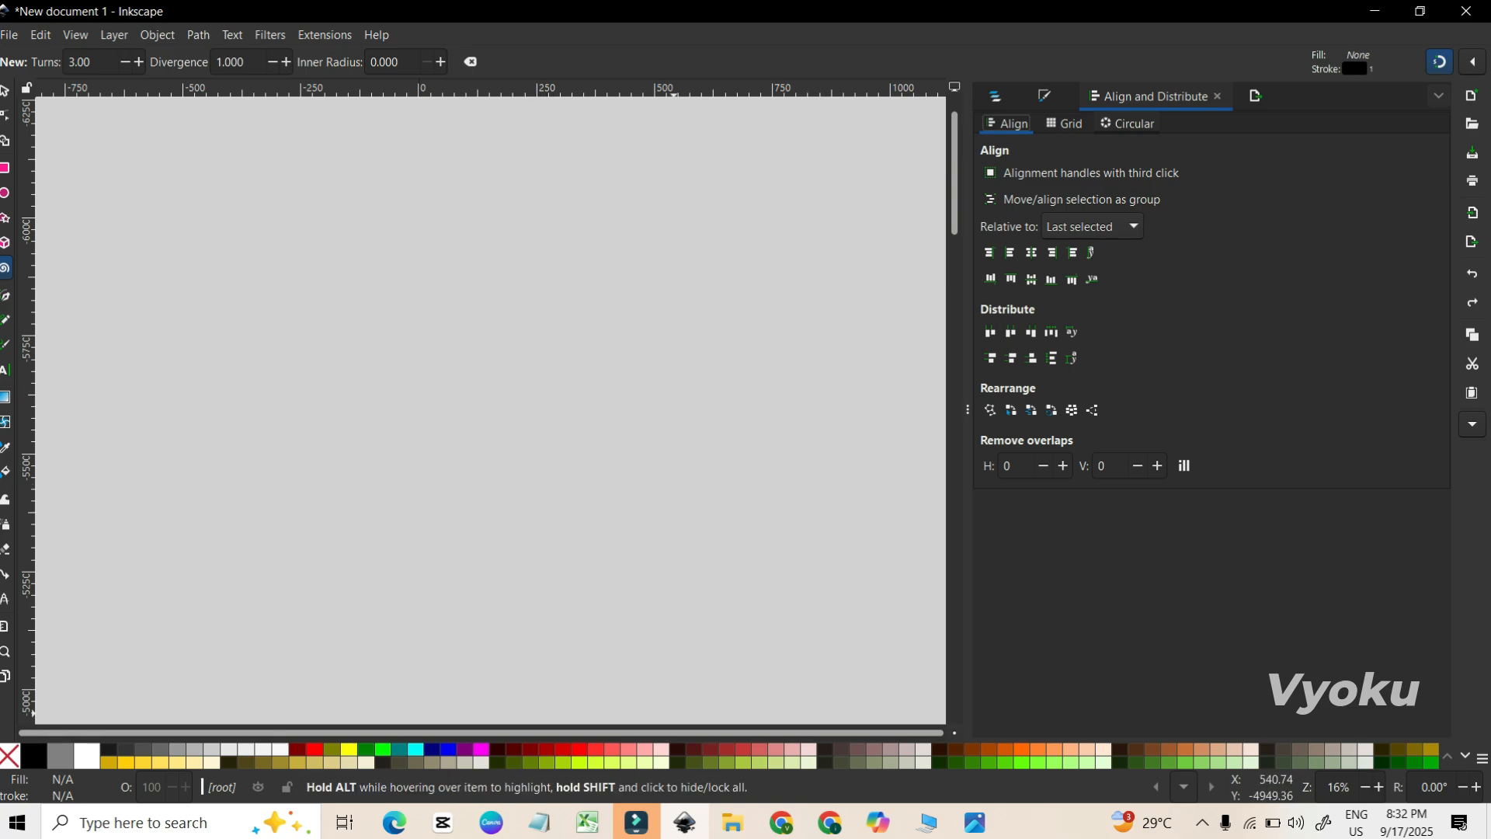
# Import the JPEG photo of the model in the black T-shirt, embedded at the DPI from file.
pyautogui.click(732, 823)
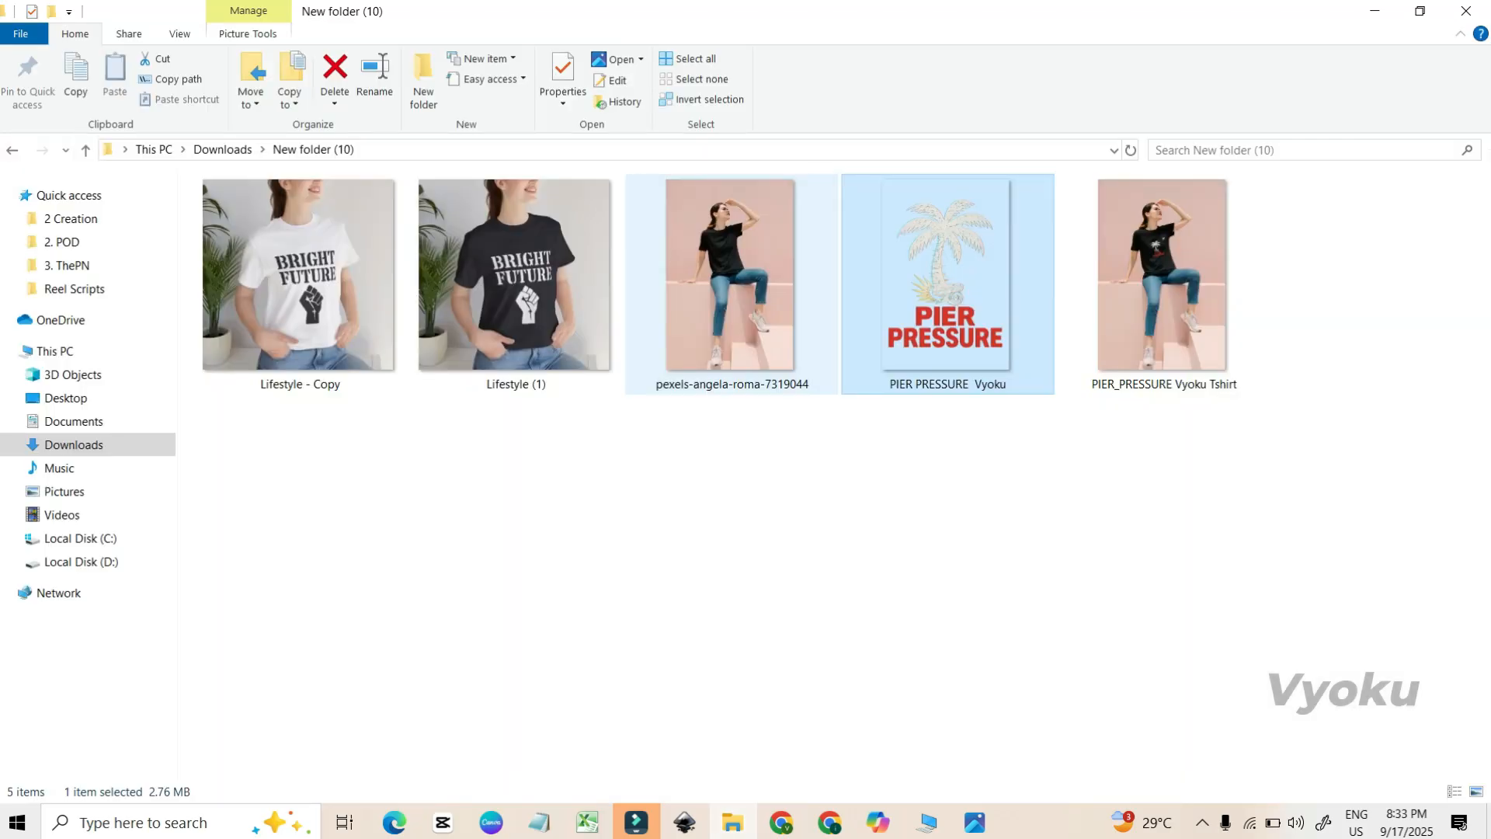
pyautogui.moveTo(728, 289); pyautogui.dragTo(575, 450)
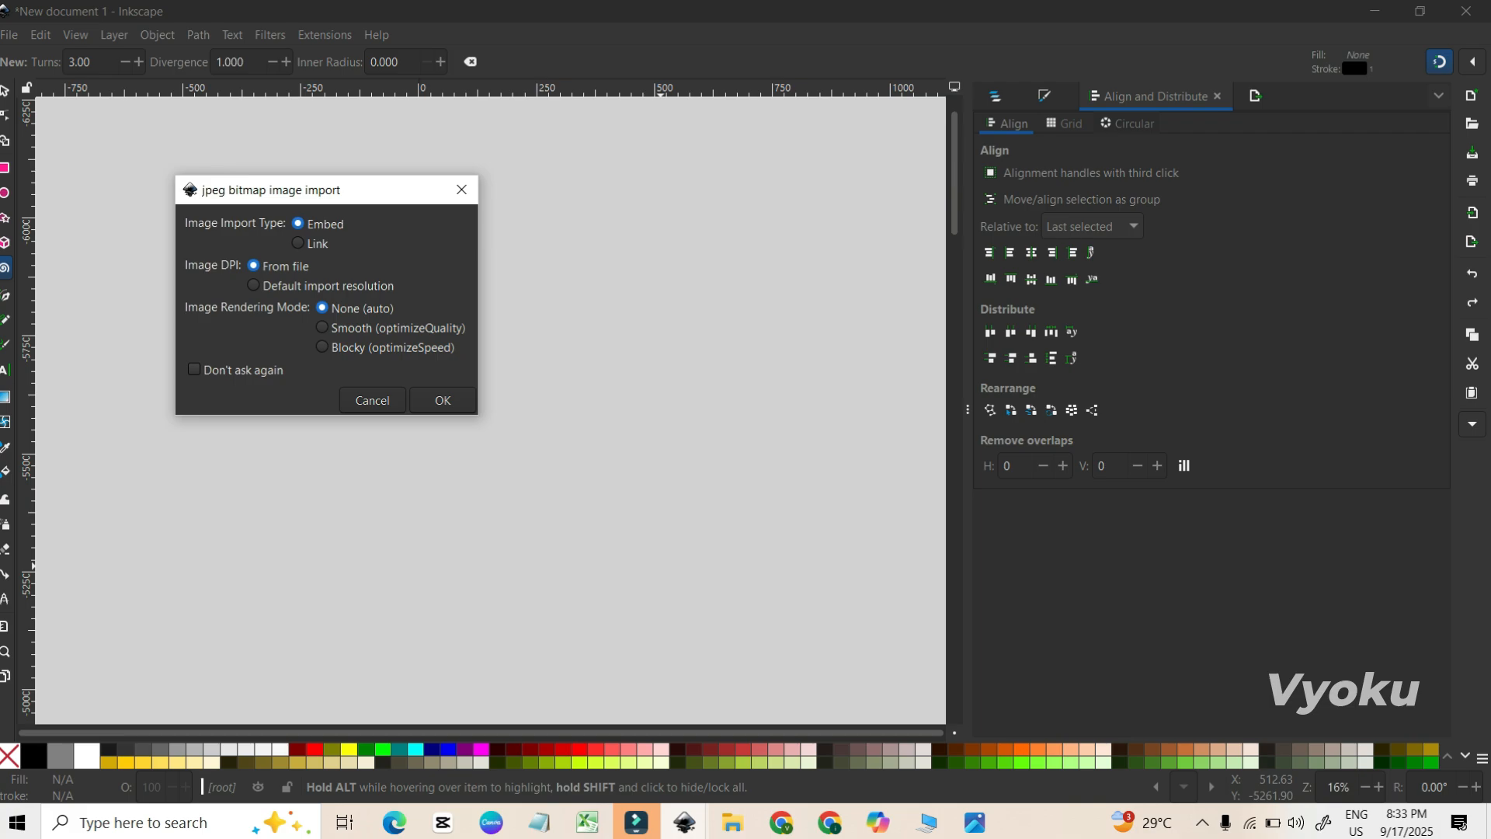
pyautogui.click(443, 400)
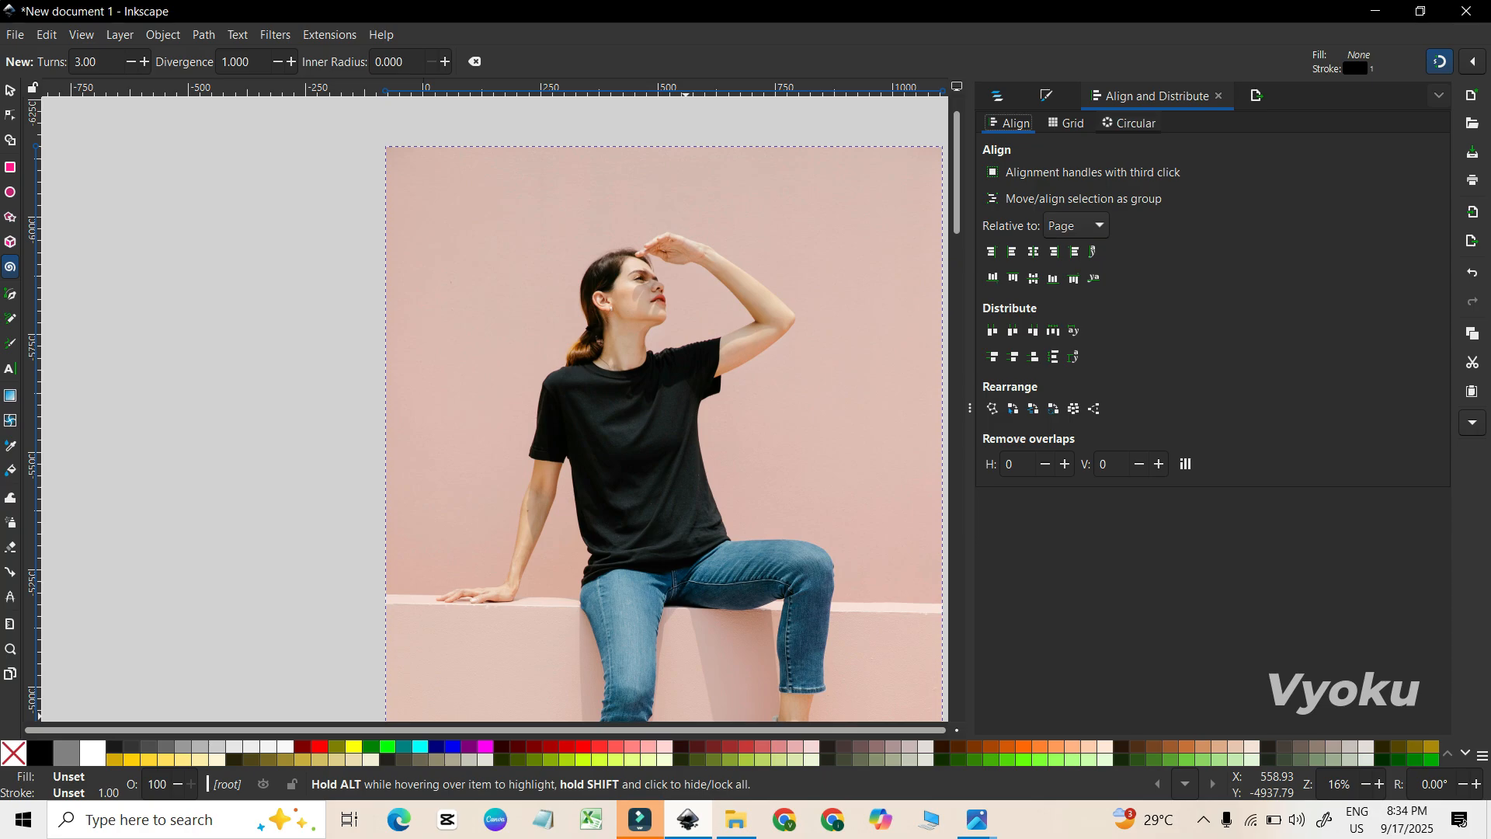
# Import the PNG palm-tree "PIER PRESSURE" logo onto the canvas as an embedded image.
pyautogui.click(735, 820)
pyautogui.moveTo(950, 295); pyautogui.dragTo(660, 497)
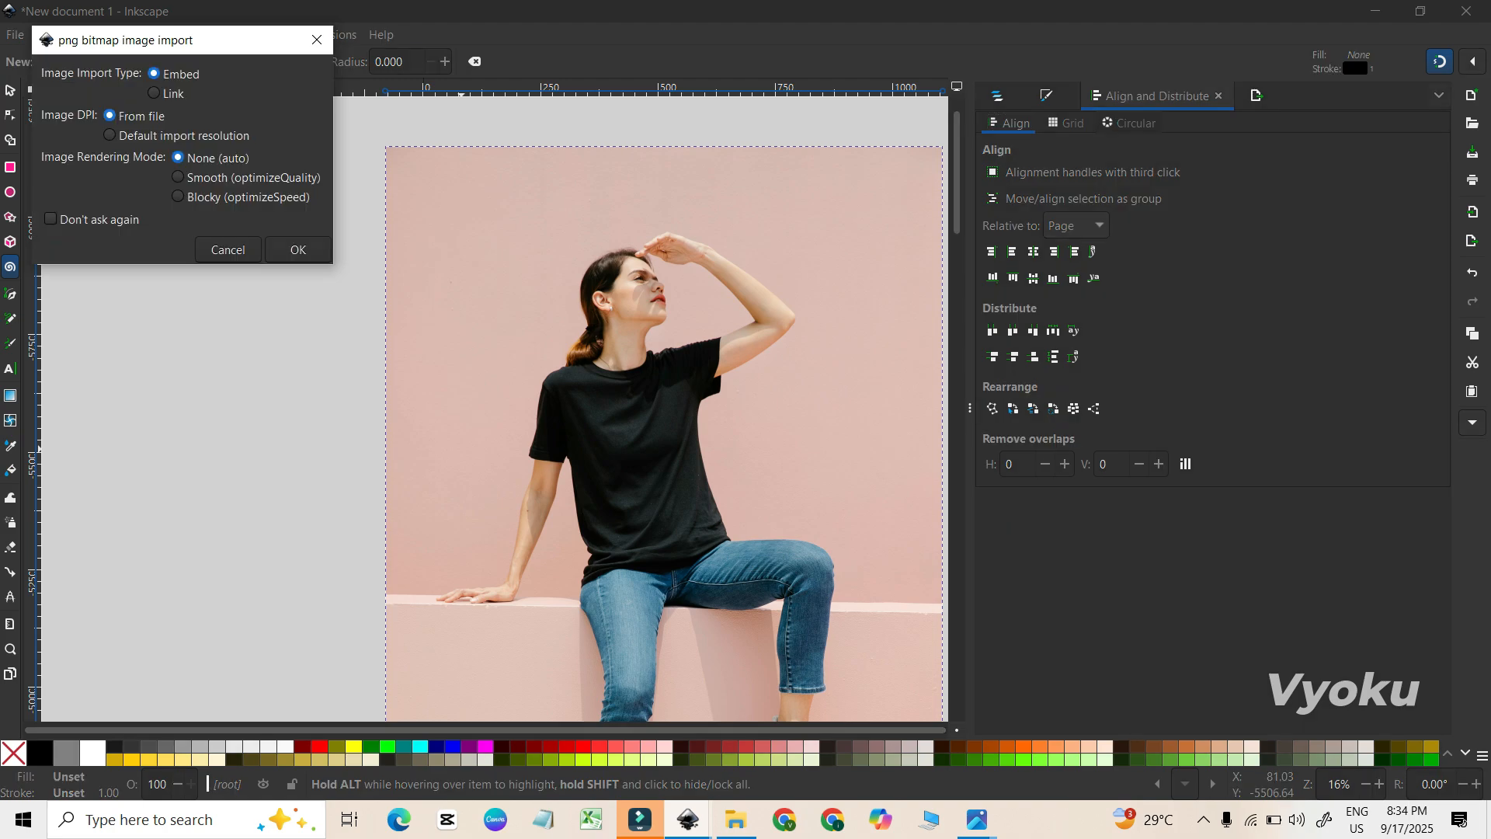
pyautogui.press('Return')
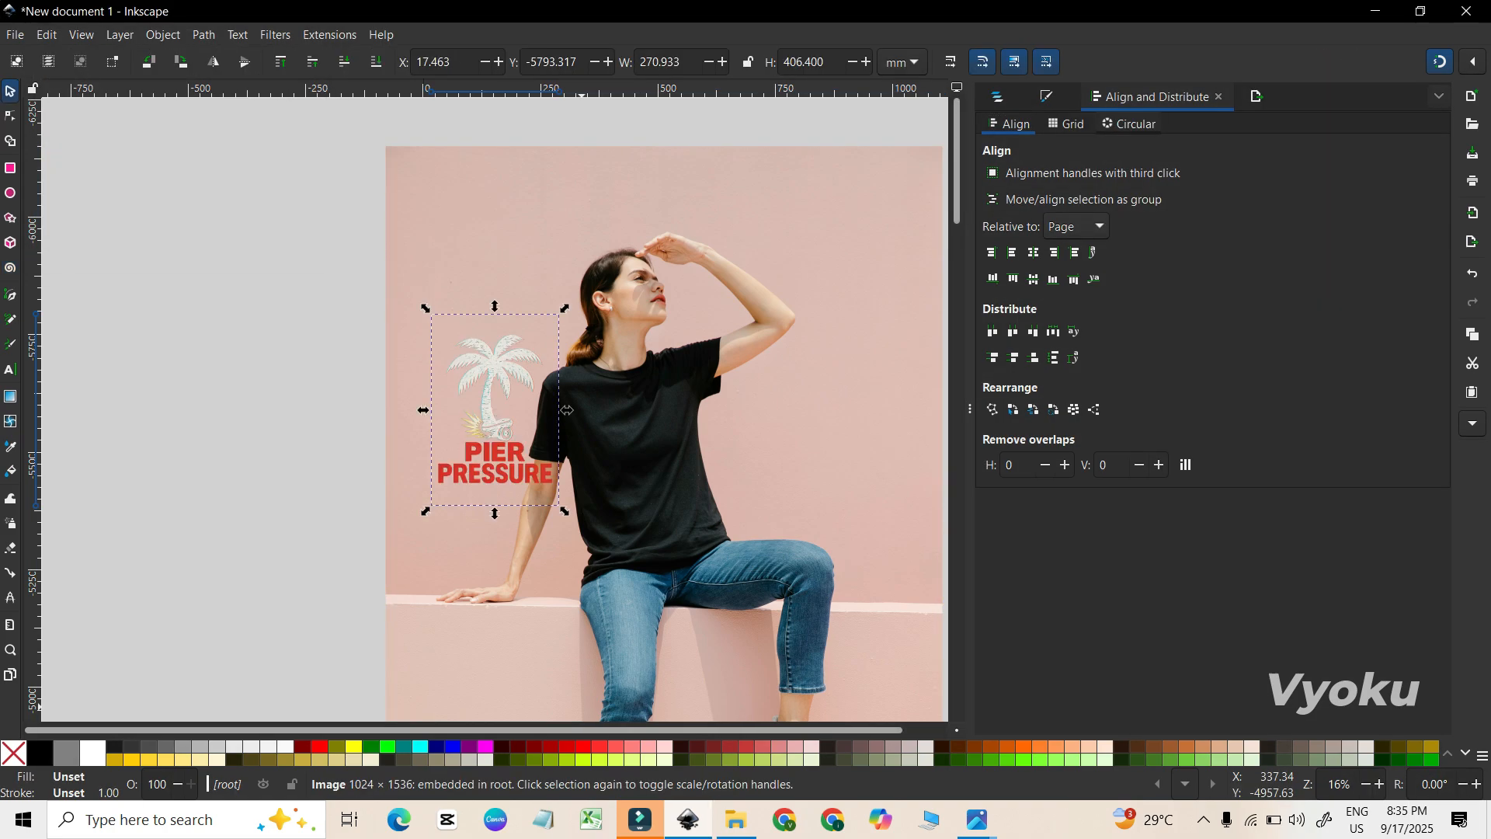
# Fit the logo onto the T-shirt's chest, tilted slightly counter-clockwise and scaled to about 215 by 278 mm overall.
pyautogui.moveTo(487, 417); pyautogui.dragTo(625, 471)
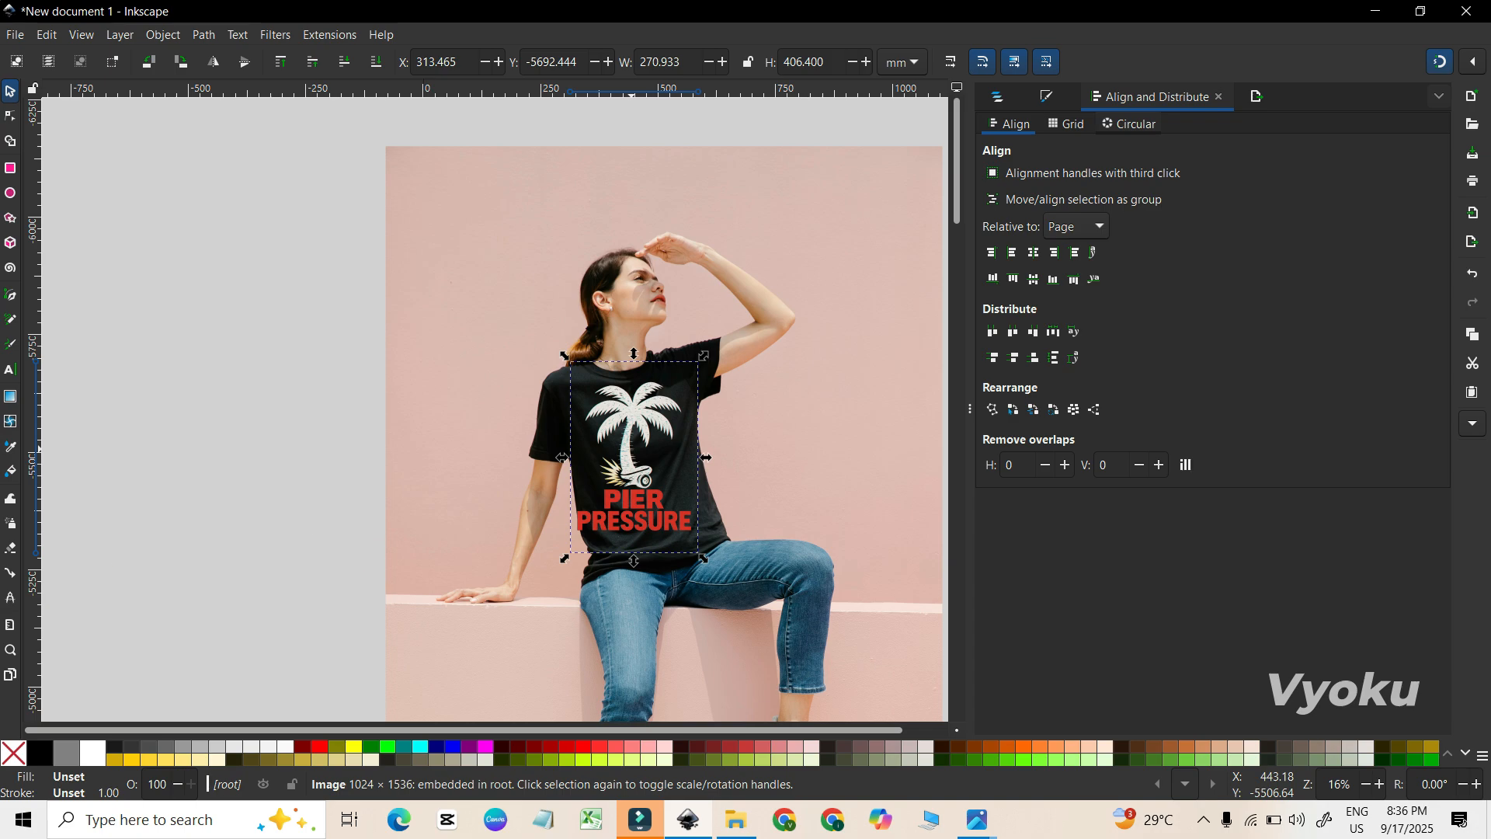
pyautogui.moveTo(704, 355); pyautogui.dragTo(680, 389)
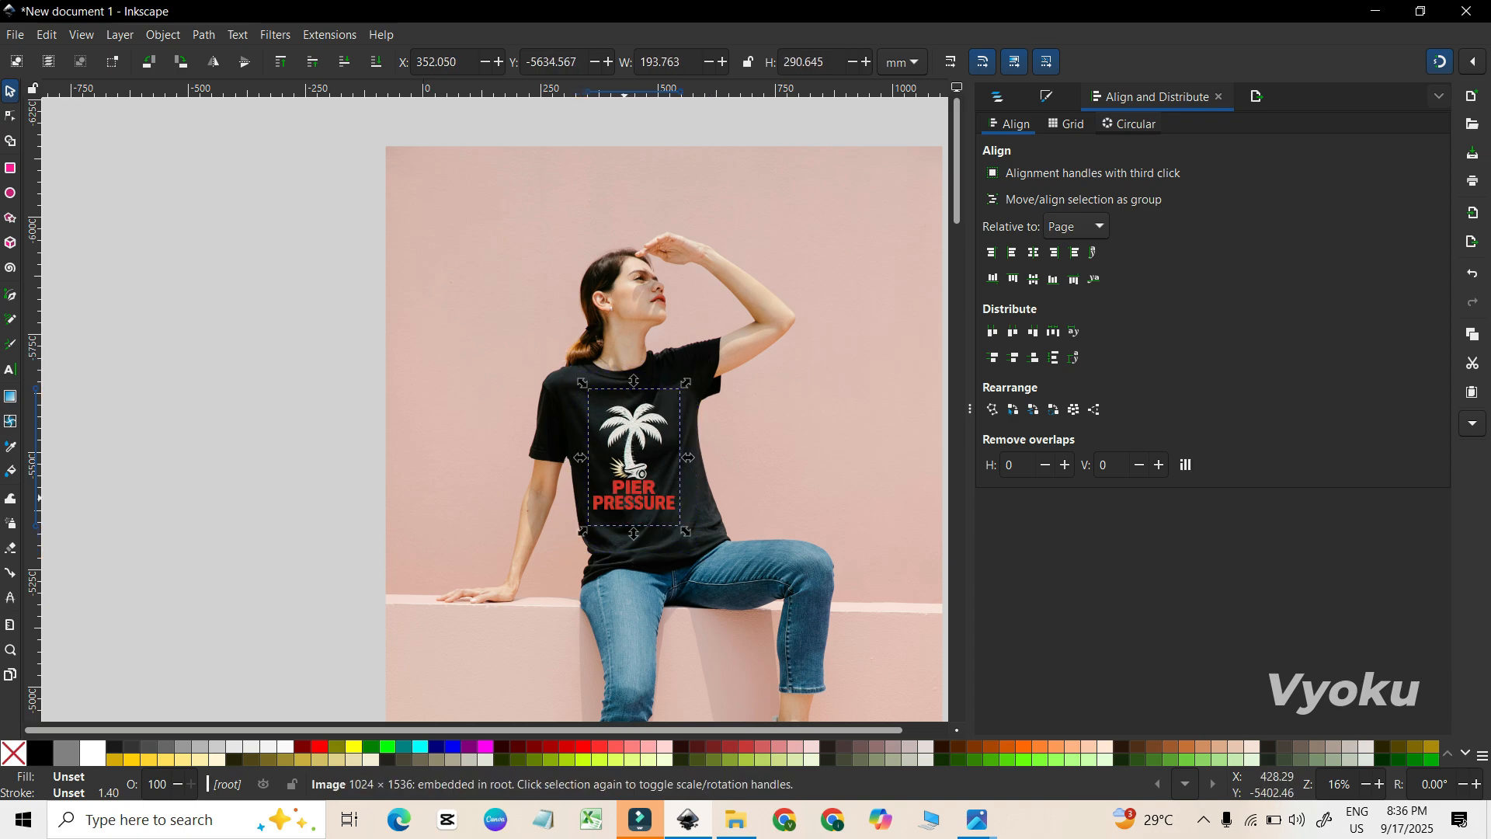
pyautogui.moveTo(686, 531); pyautogui.dragTo(693, 514)
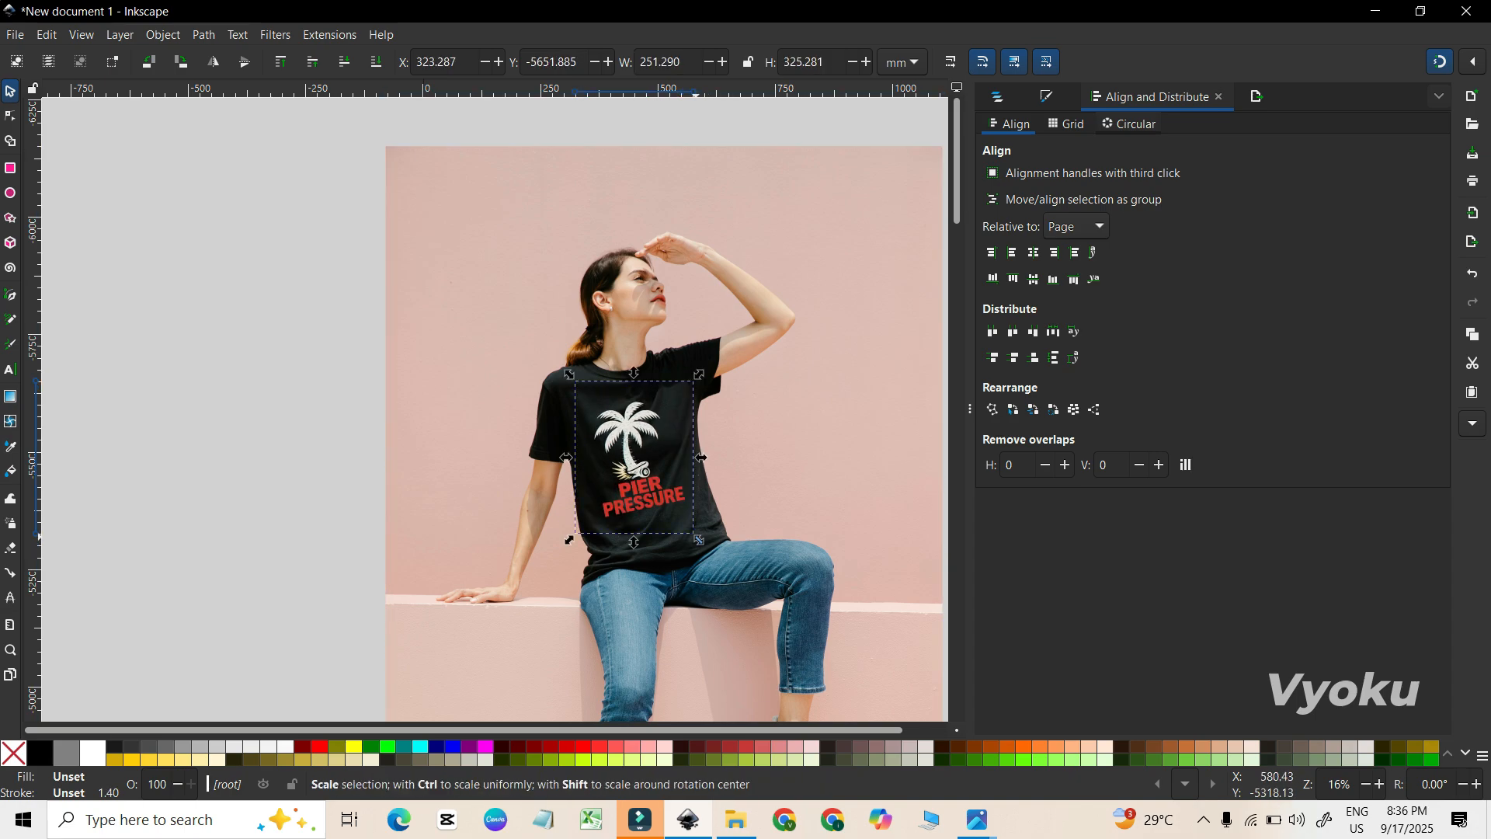
pyautogui.moveTo(699, 539); pyautogui.dragTo(685, 531)
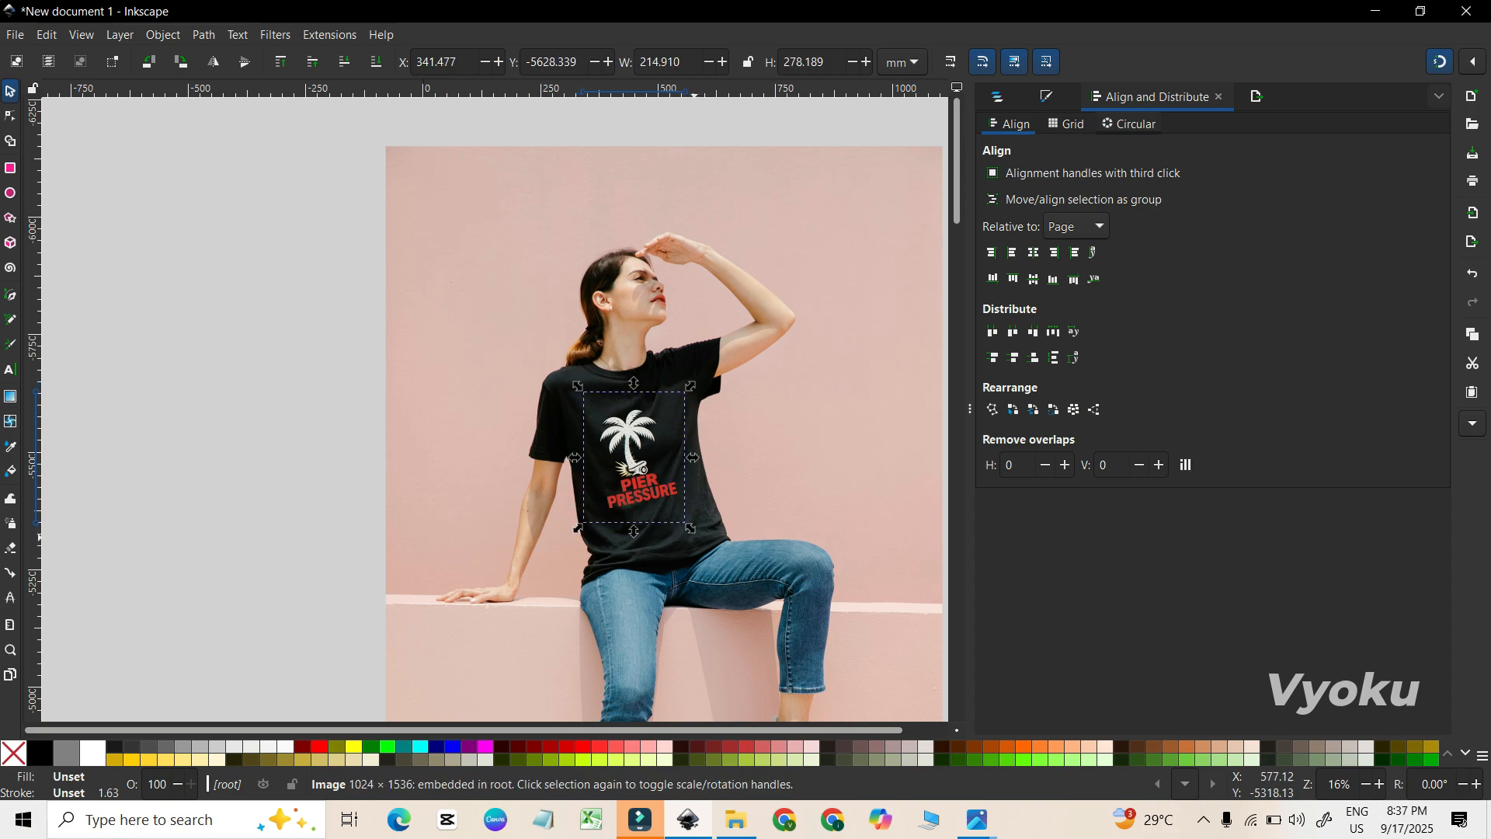
pyautogui.moveTo(626, 467); pyautogui.dragTo(630, 467)
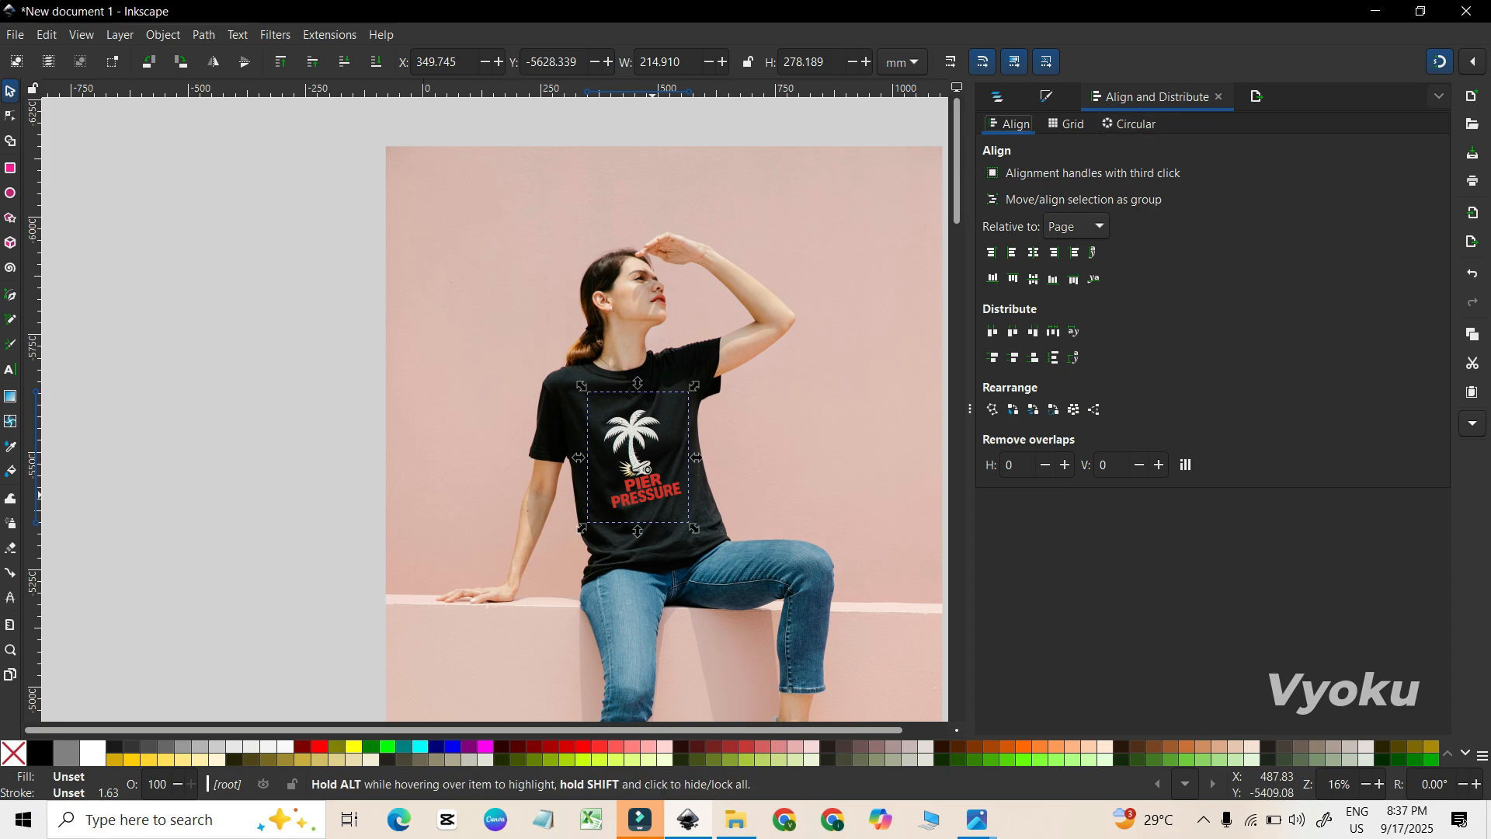
# Bring up the Layers and Objects list and try to rename the logo image as "logo".
pyautogui.hotkey('ctrl', 'shift', 'l')
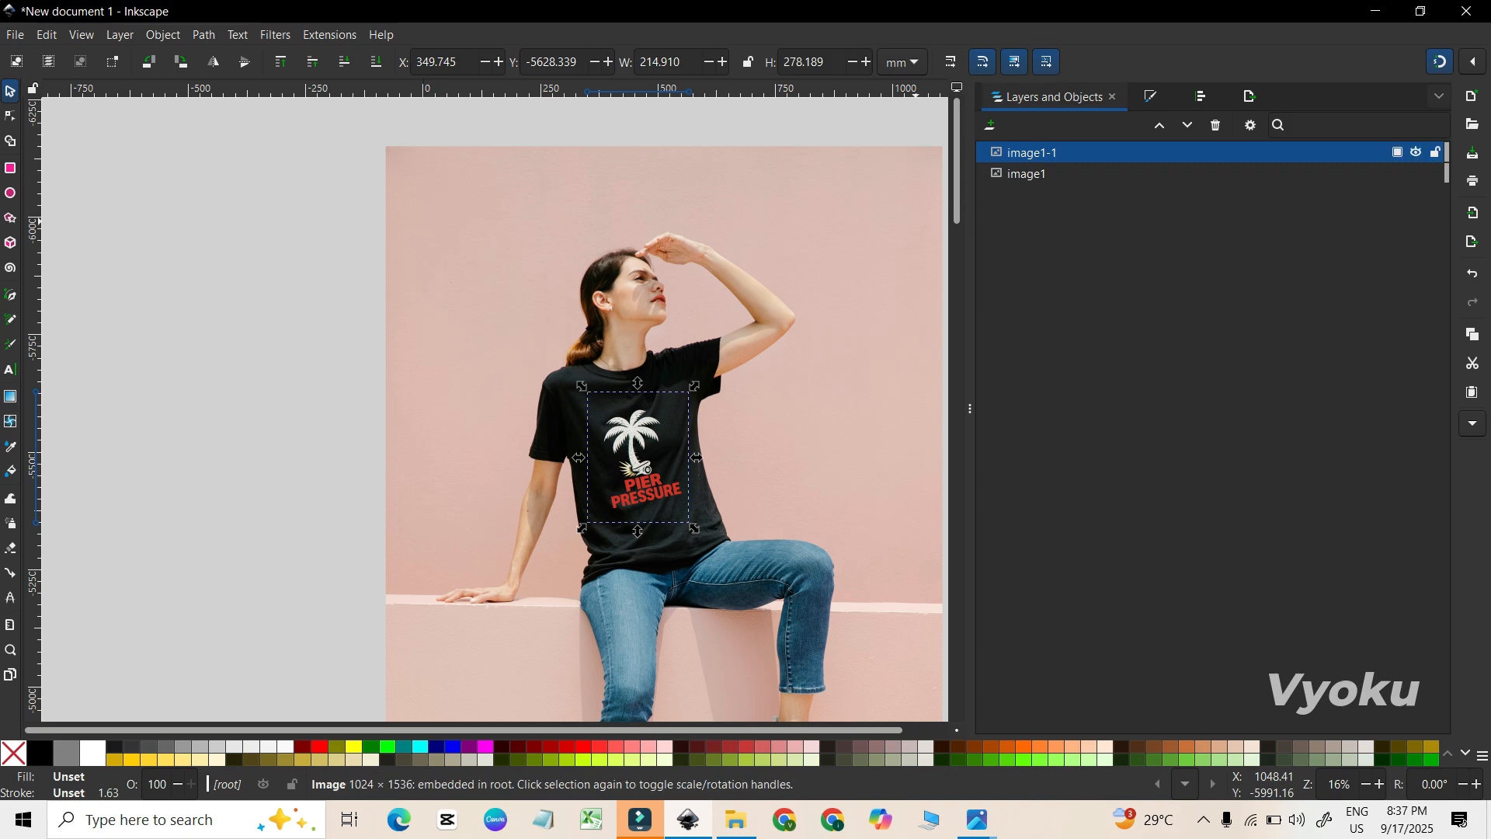
pyautogui.doubleClick(1033, 153)
pyautogui.write('logo')
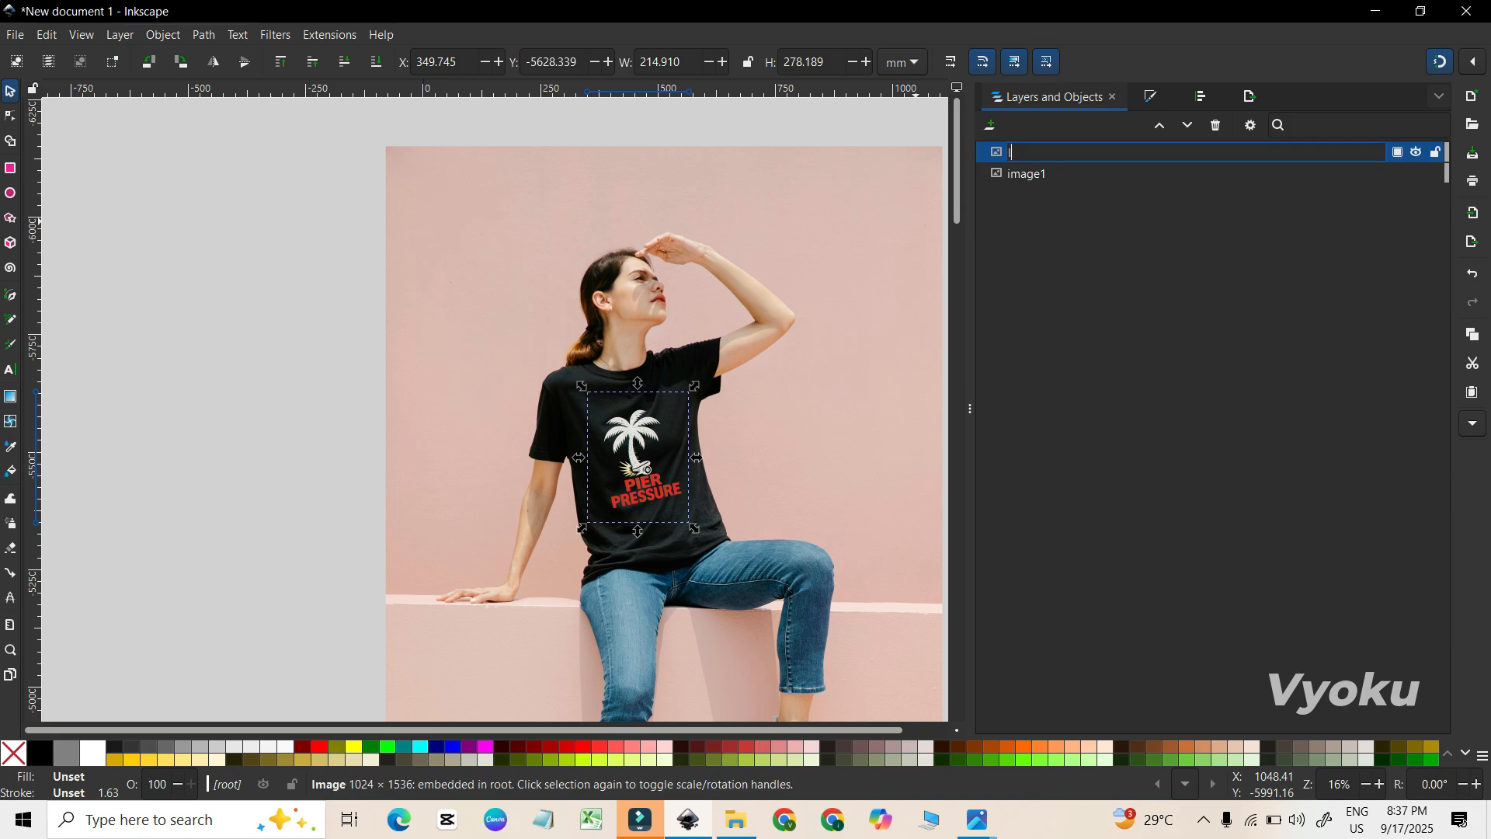
pyautogui.press('Return')
# Rename the model photo's object image1 as "model".
pyautogui.click(1027, 174)
pyautogui.click(559, 169)
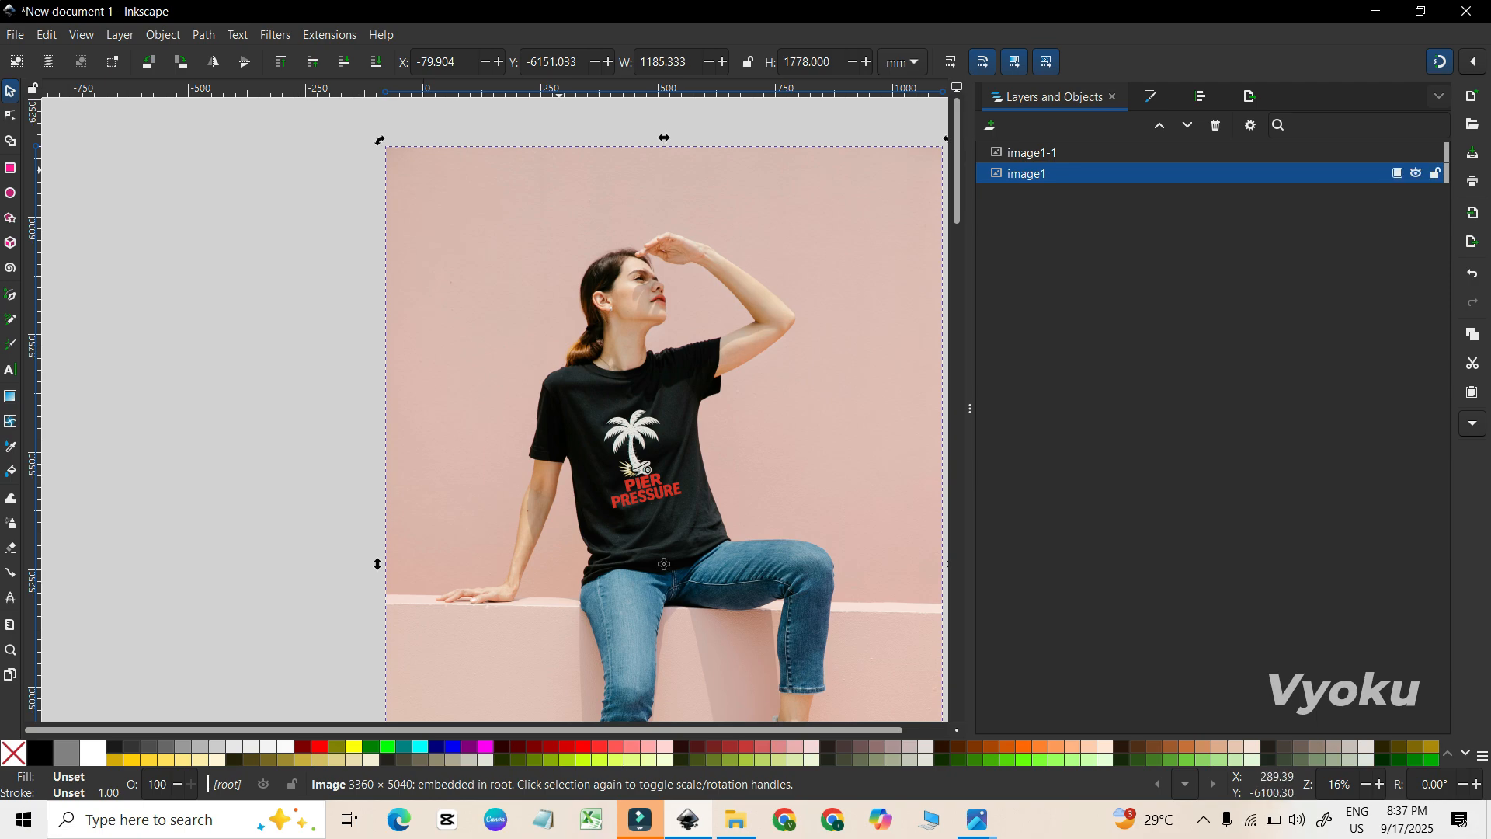
pyautogui.doubleClick(1027, 174)
pyautogui.write('model')
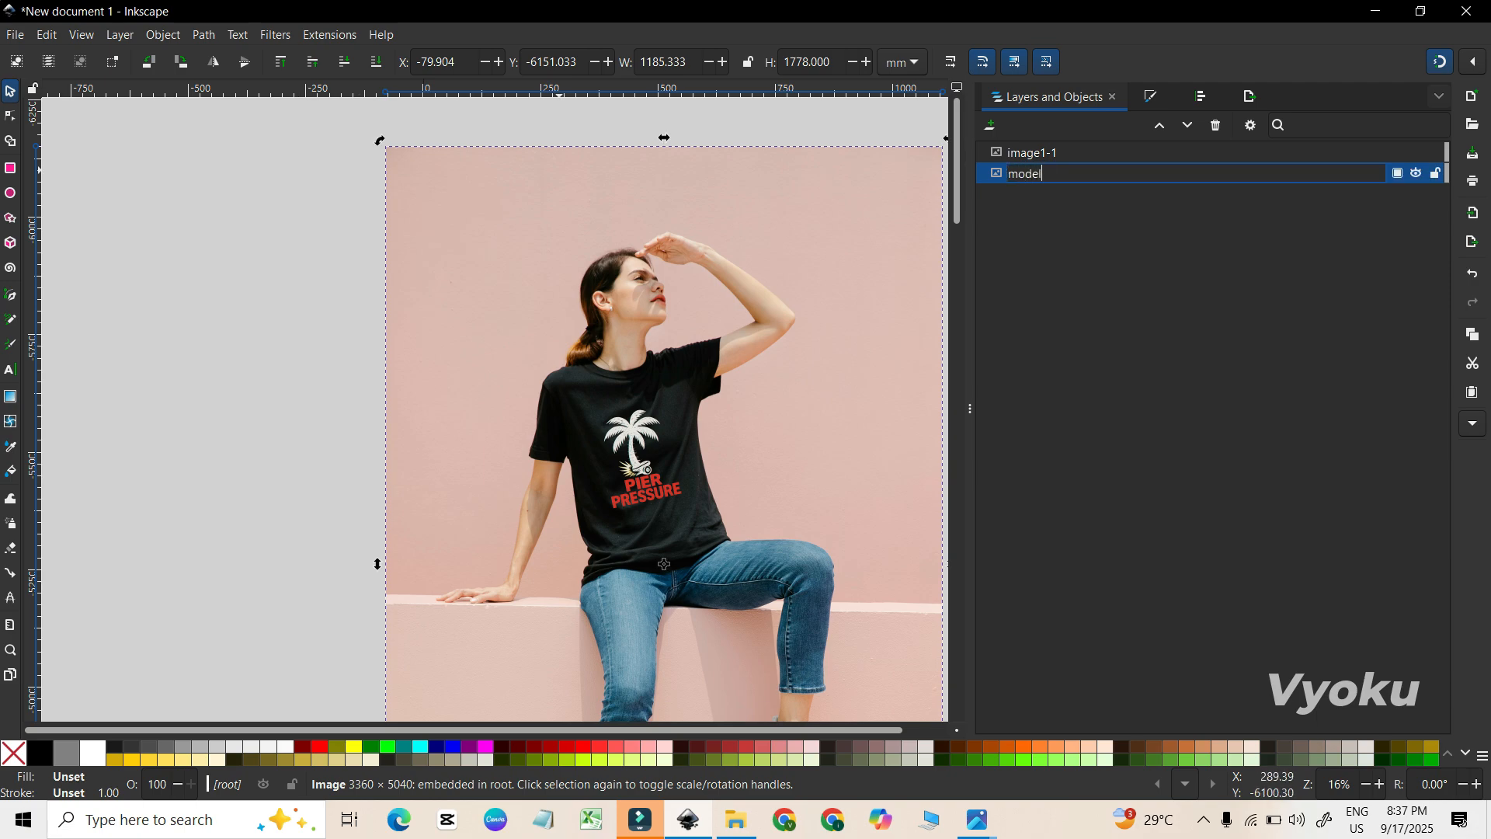
pyautogui.press('Return')
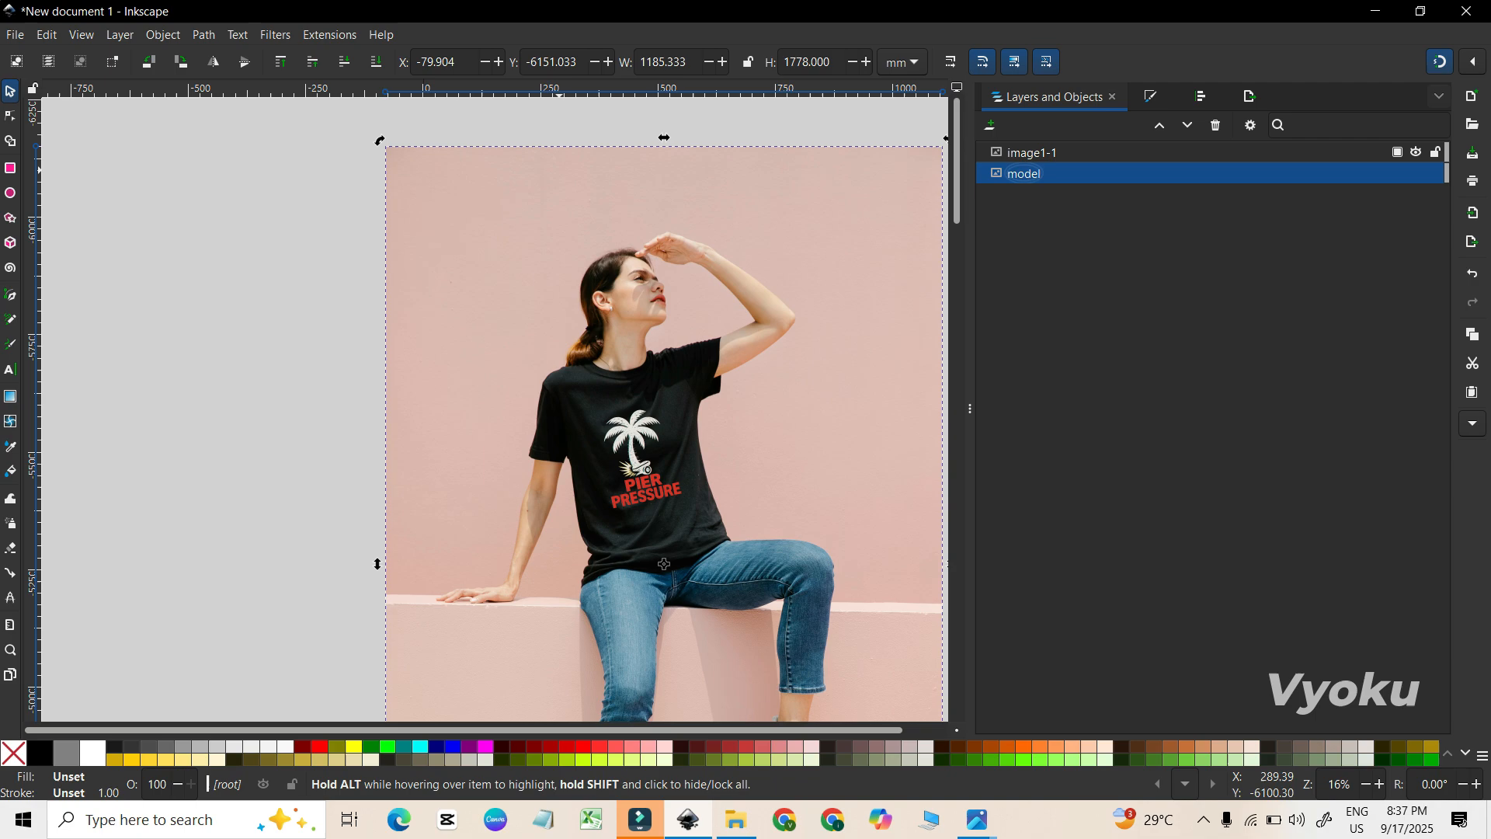
# Rename the palm-tree image object image1-1 as "logo".
pyautogui.click(637, 457)
pyautogui.write('logo')
pyautogui.press('Return')
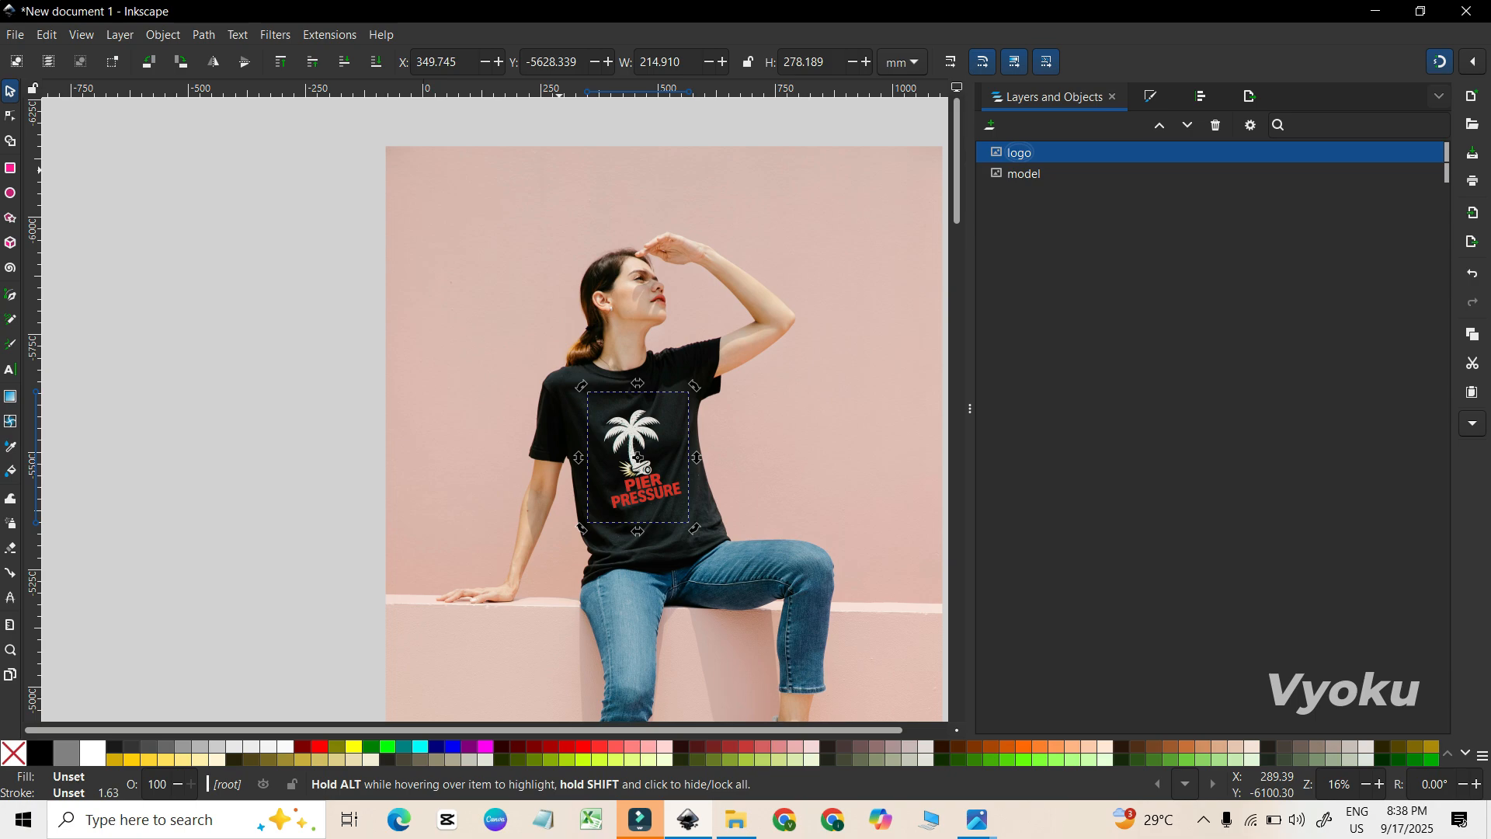
# Duplicate the model photo so that the copy sits above the logo.
pyautogui.click(1025, 174)
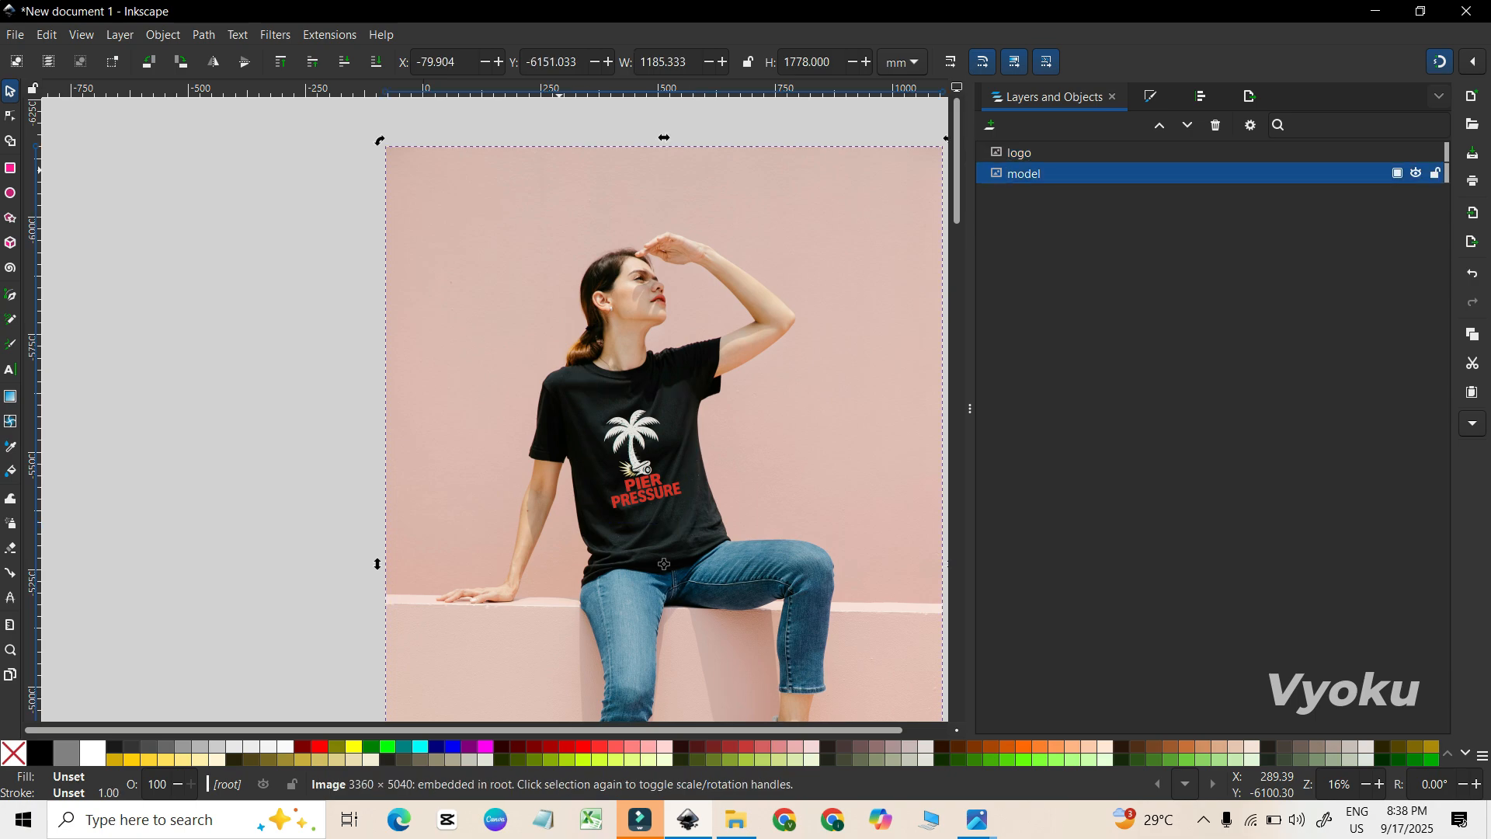
pyautogui.hotkey('ctrl', 'd')
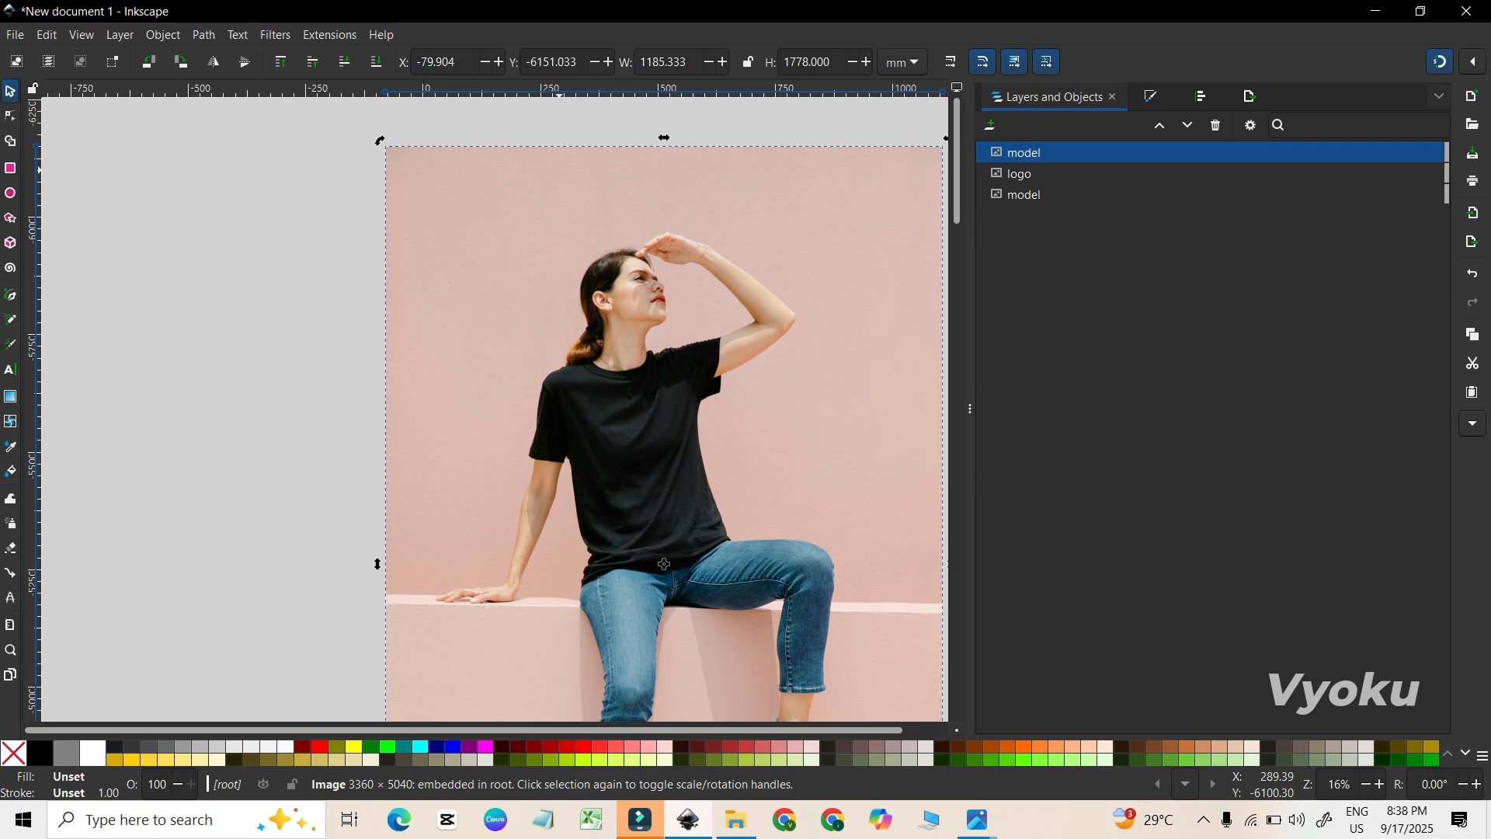
pyautogui.doubleClick(1026, 195)
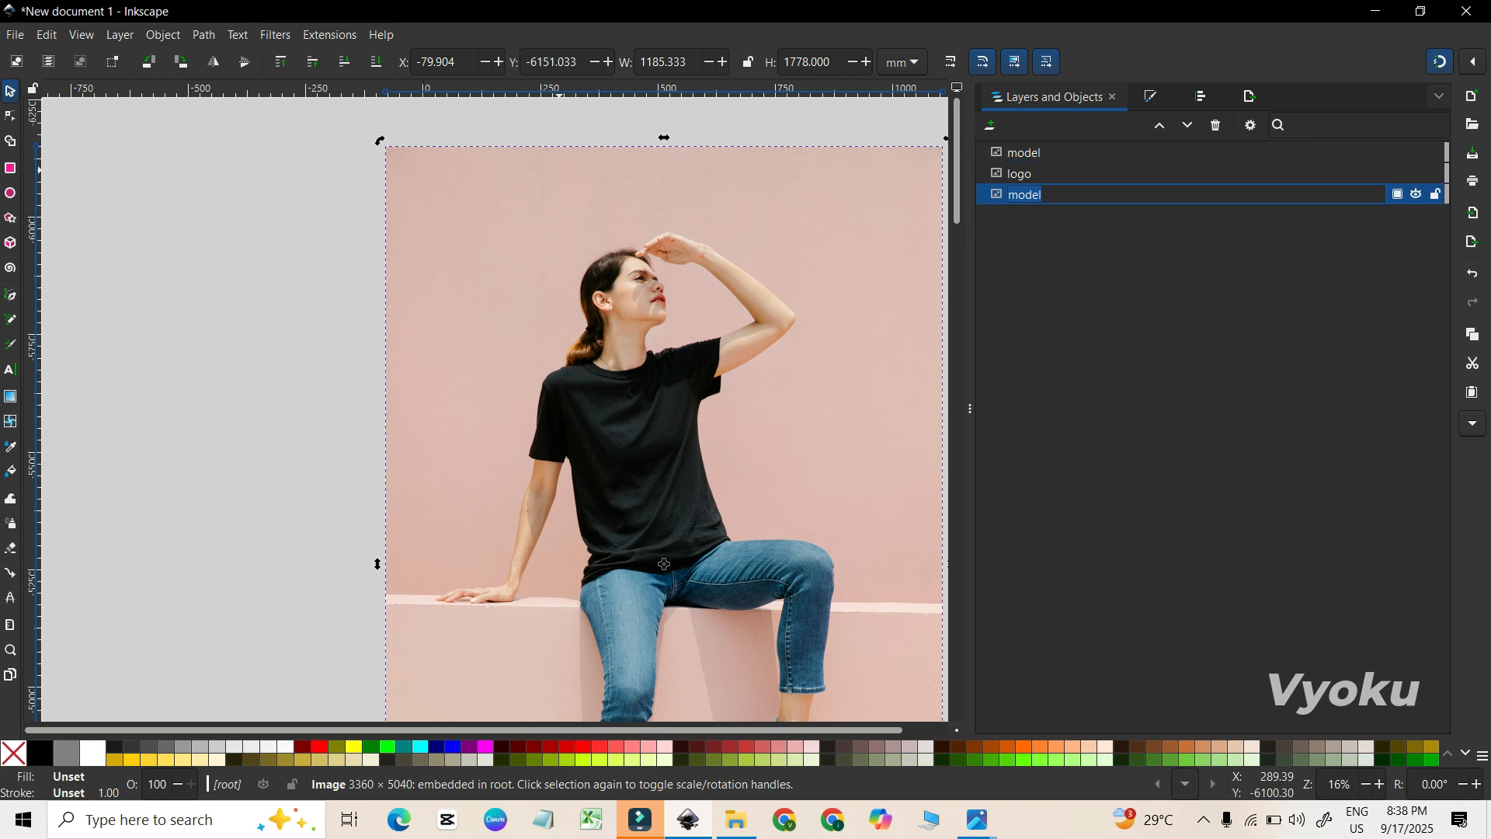
pyautogui.rightClick(1088, 195)
pyautogui.click(1079, 154)
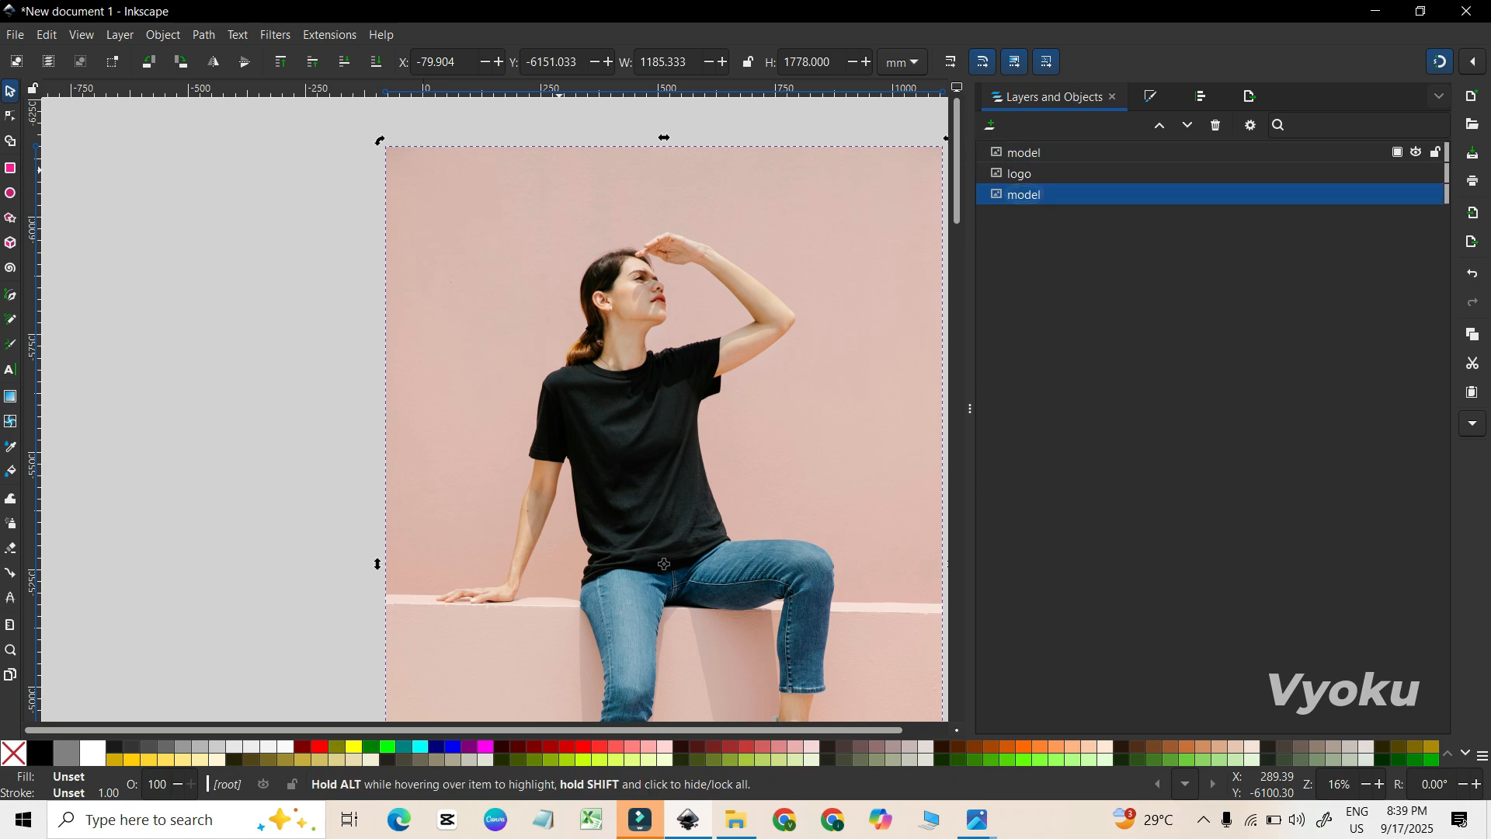
# Rename the duplicated model photo at the top of the object stack as "model D".
pyautogui.click(1078, 153)
pyautogui.doubleClick(1079, 153)
pyautogui.write('d')
pyautogui.press('BackSpace')
pyautogui.write('D')
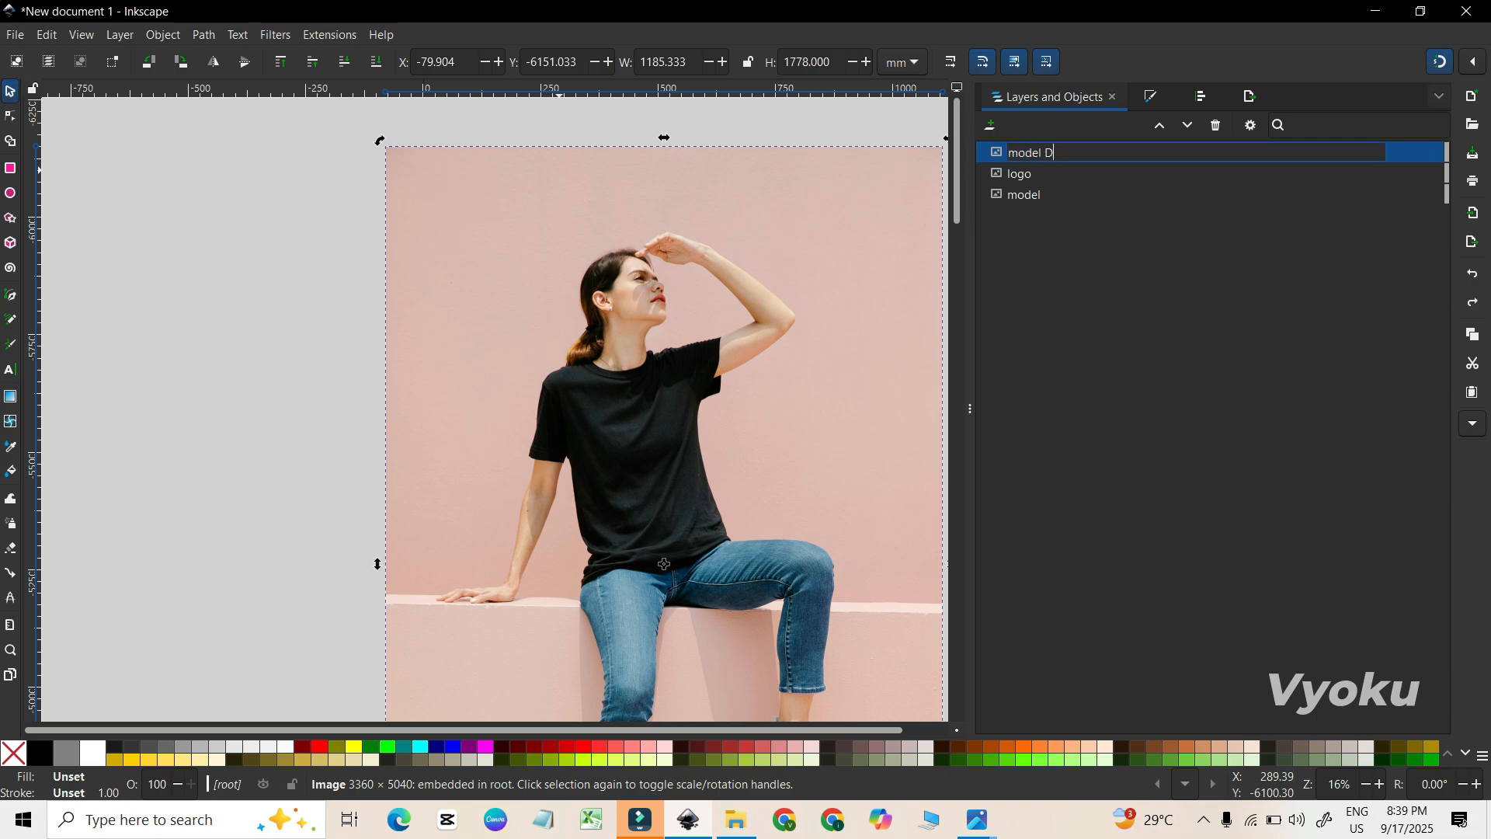
pyautogui.press('Return')
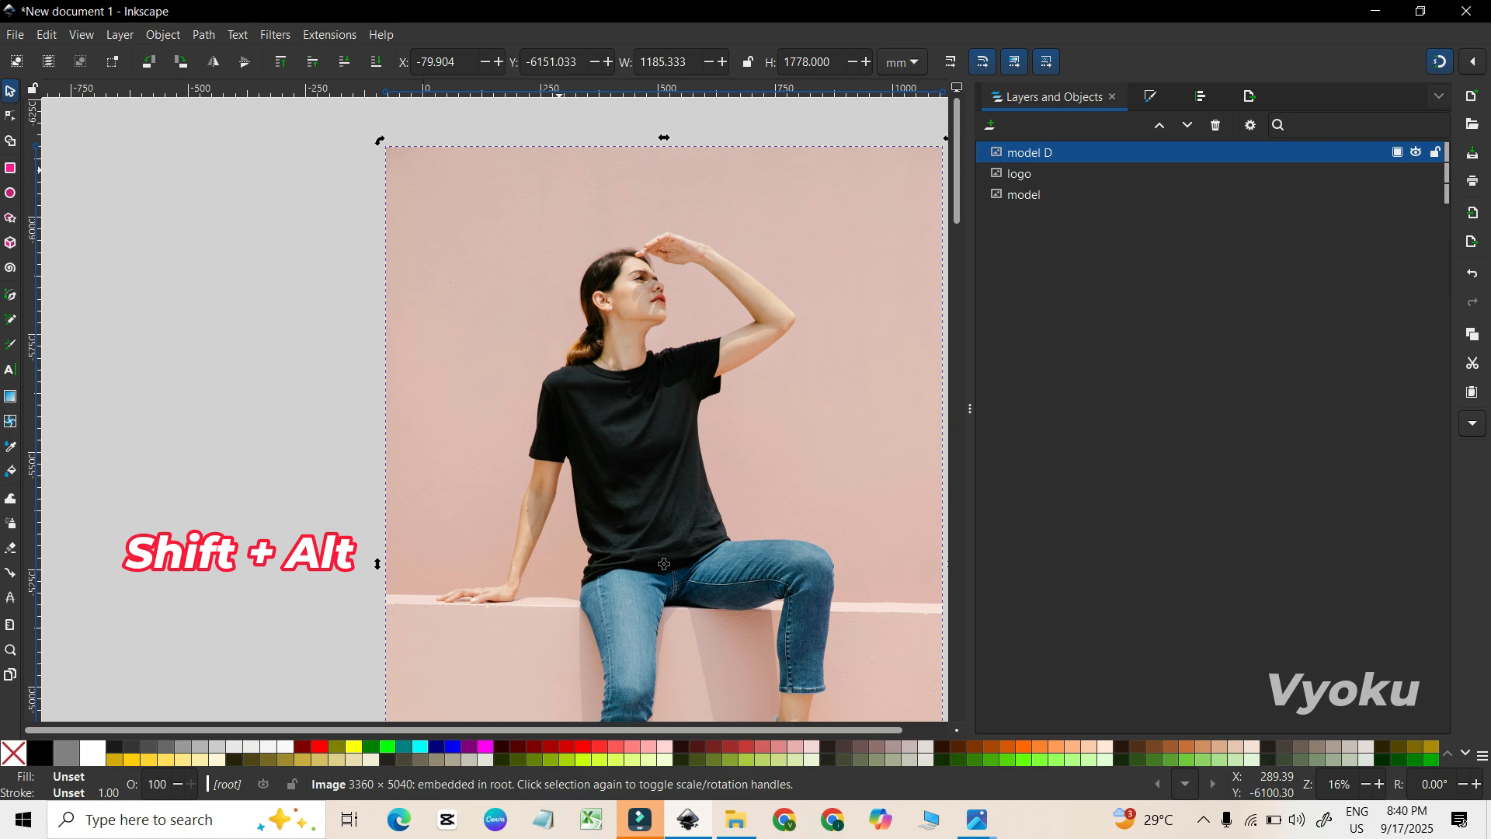
# Select model D together with the logo and set model D as the logo's mask.
pyautogui.keyDown('alt'); pyautogui.keyDown('shift'); pyautogui.click(664, 563); pyautogui.keyUp('shift'); pyautogui.keyUp('alt')
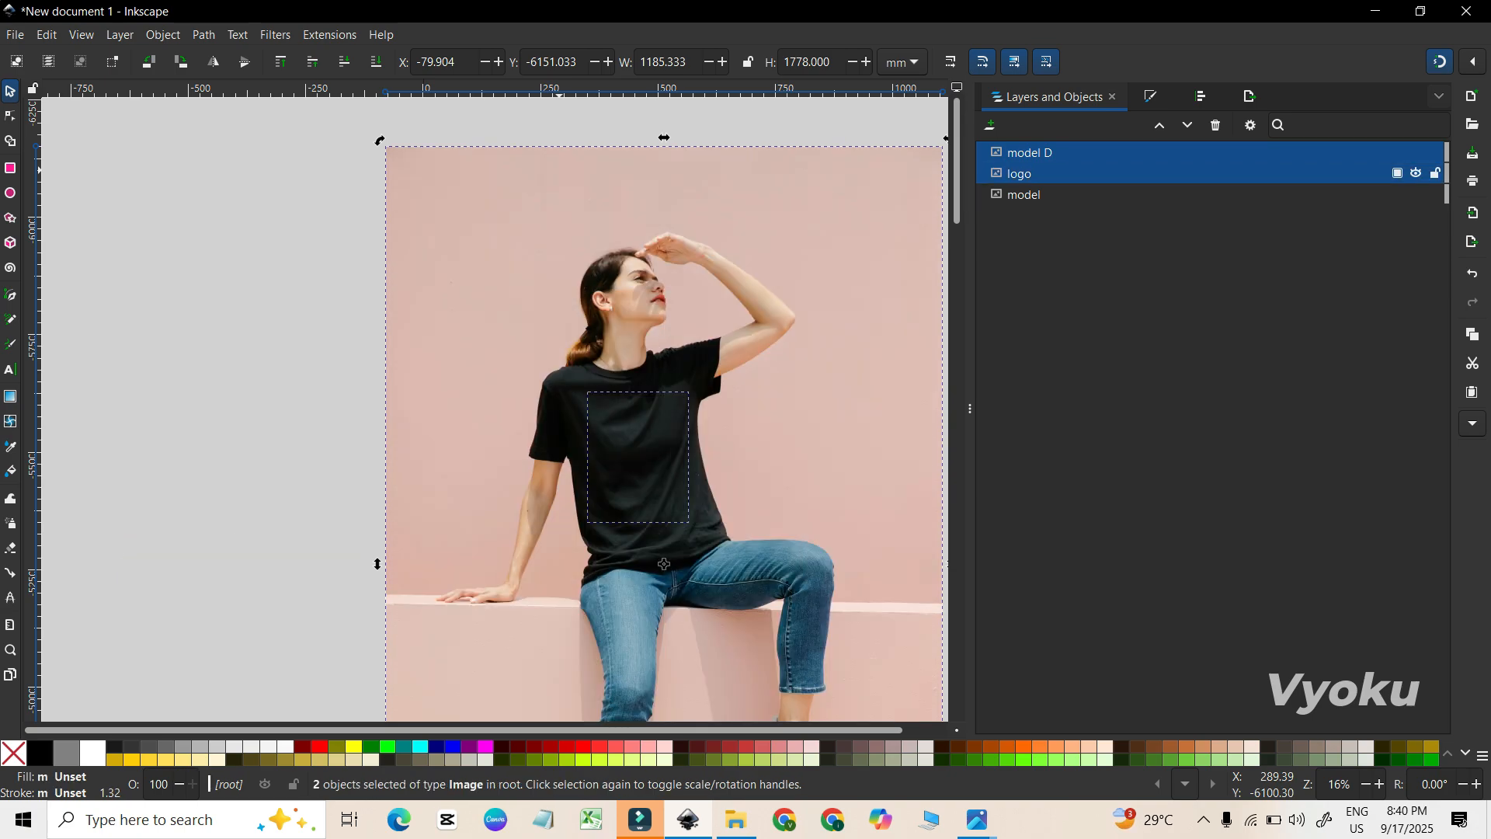
pyautogui.click(163, 35)
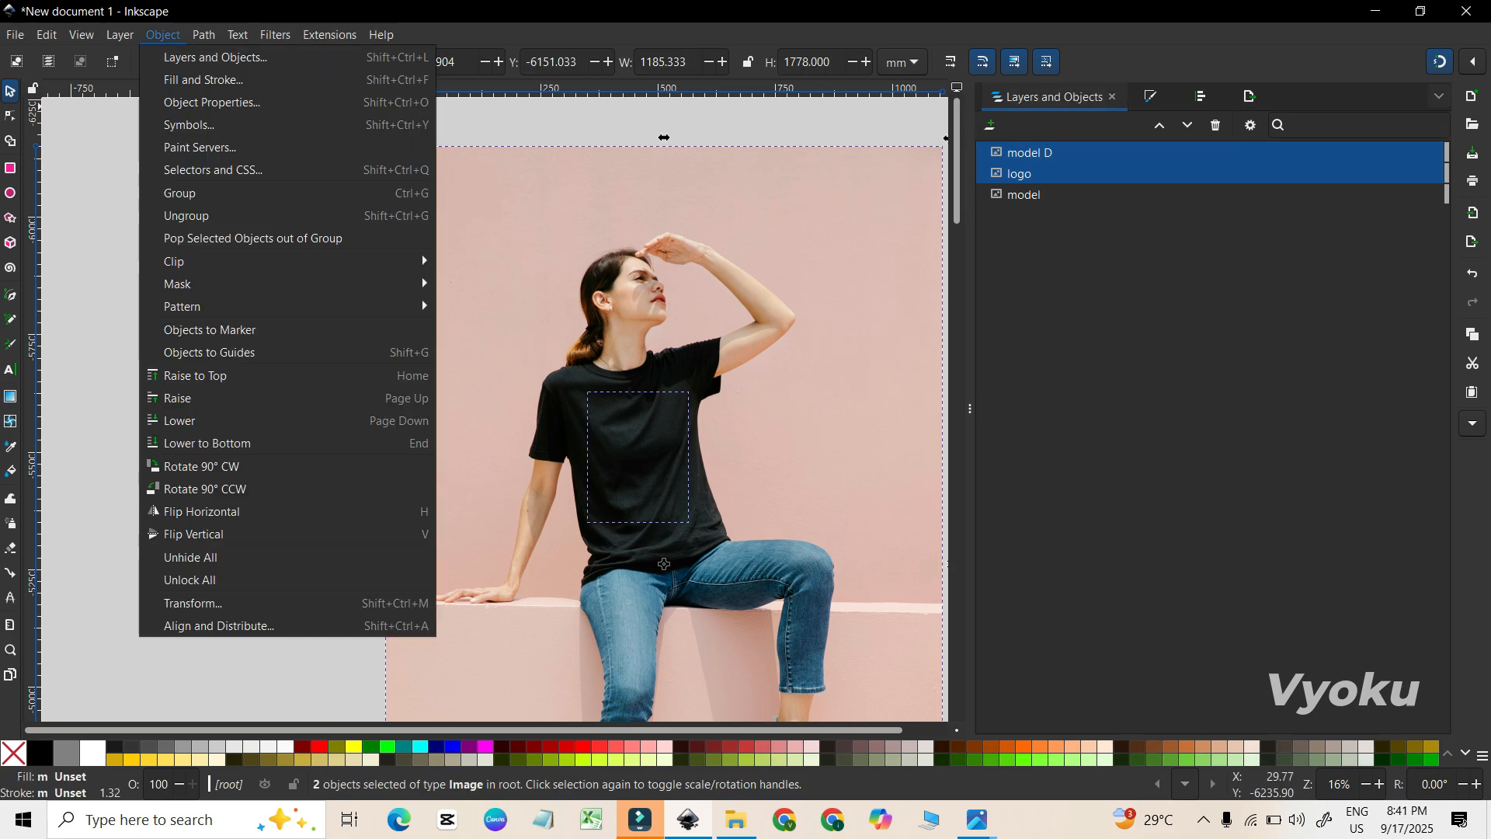
pyautogui.moveTo(349, 284)
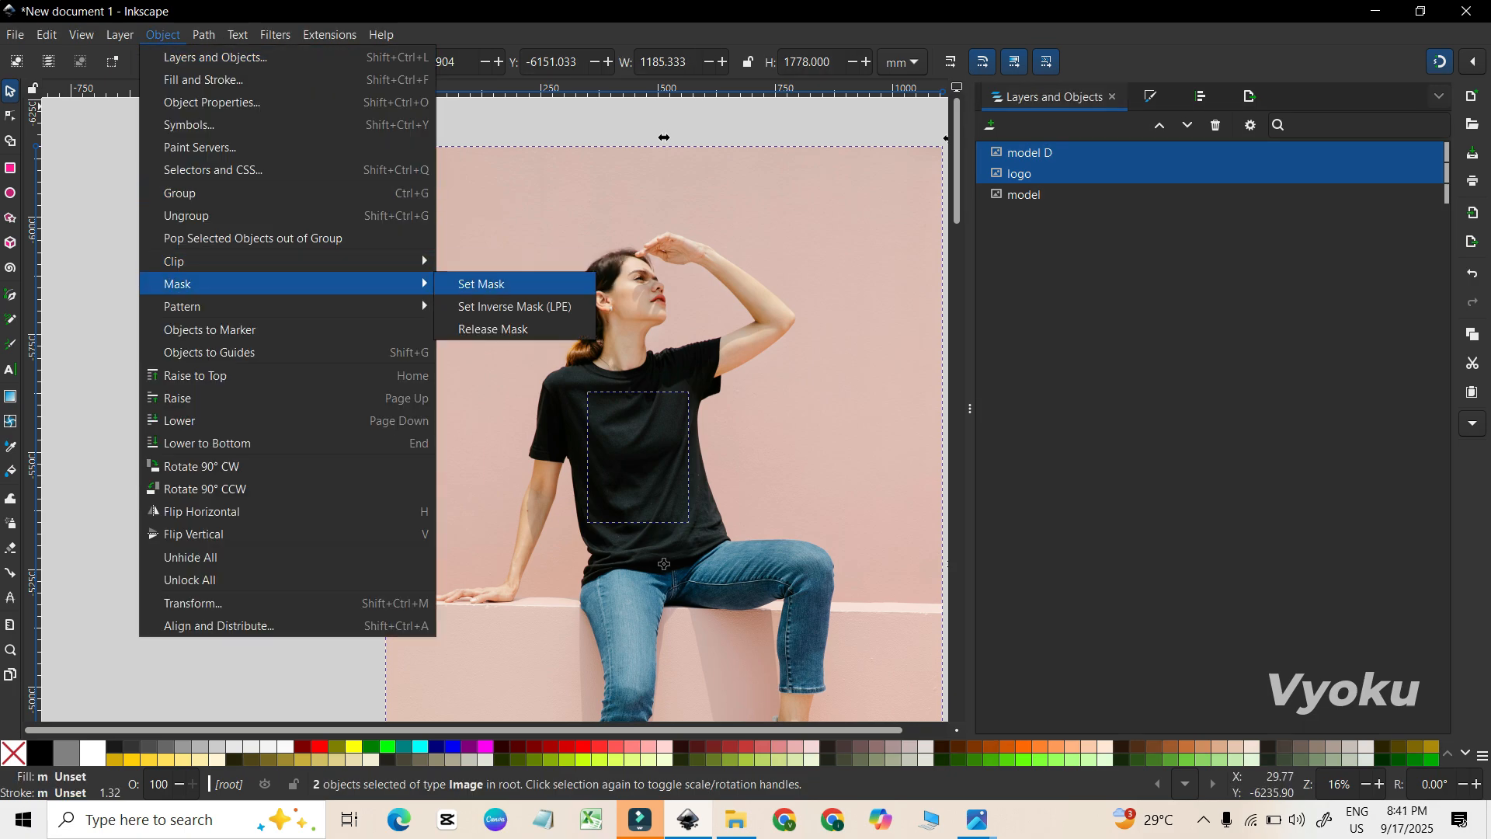
pyautogui.click(482, 284)
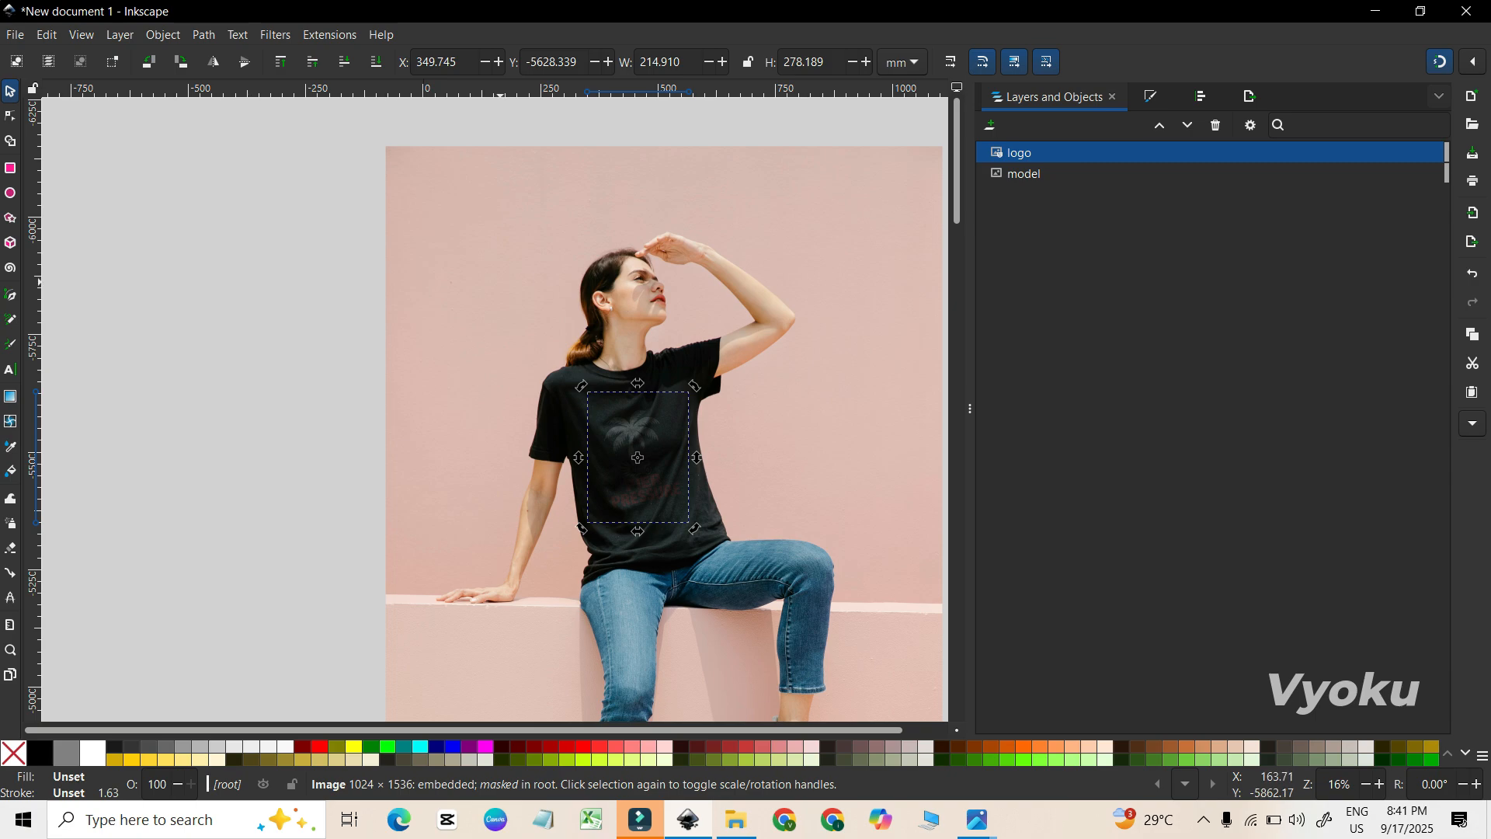
# Duplicate the masked logo in place 25 times to strengthen the faint print on the shirt.
pyautogui.hotkey('ctrl', 'd')
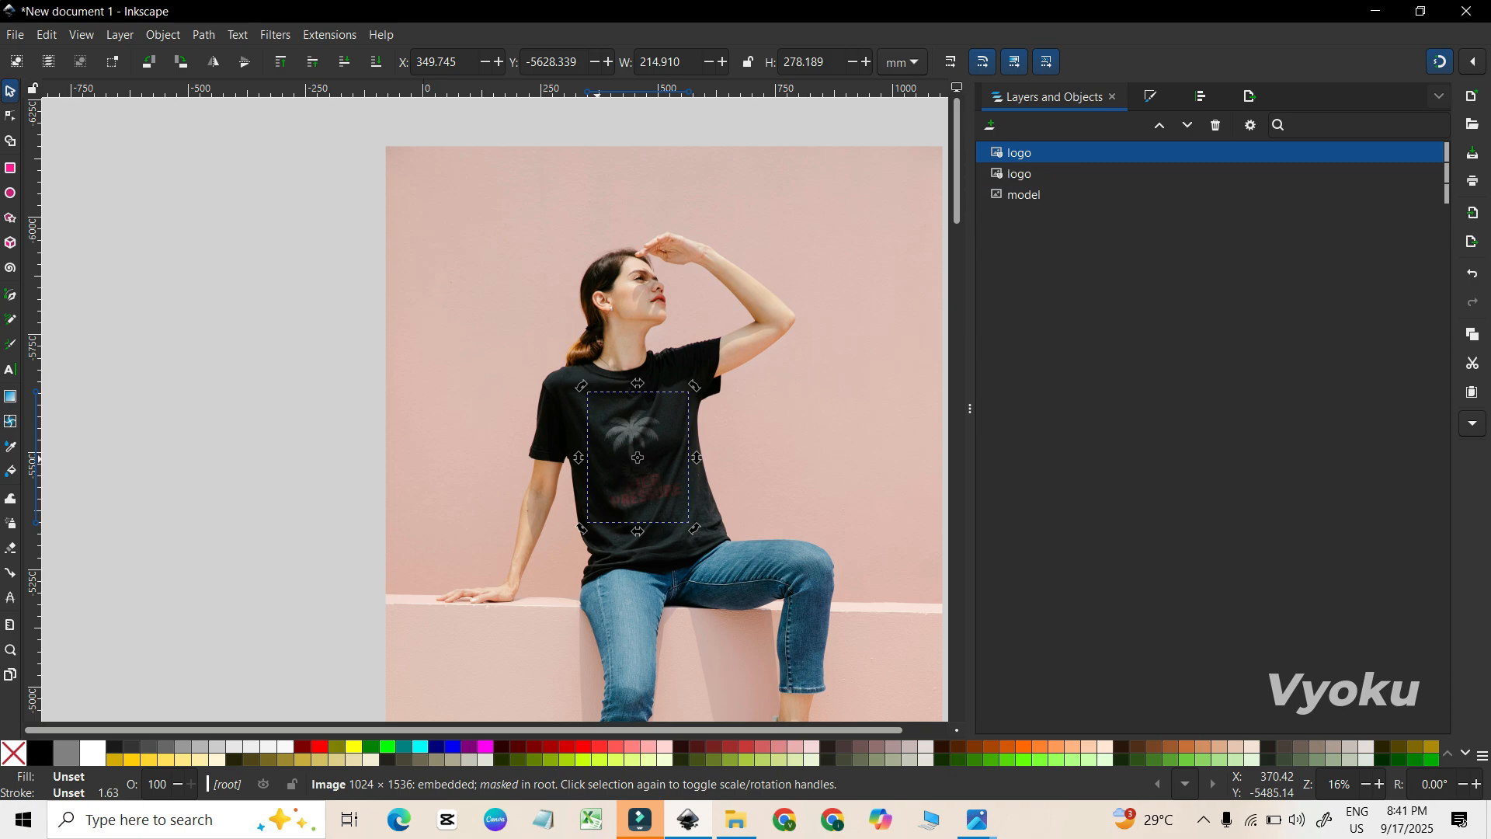
pyautogui.hotkey('ctrl', 'd')
pyautogui.hotkey('ctrl', 'd')
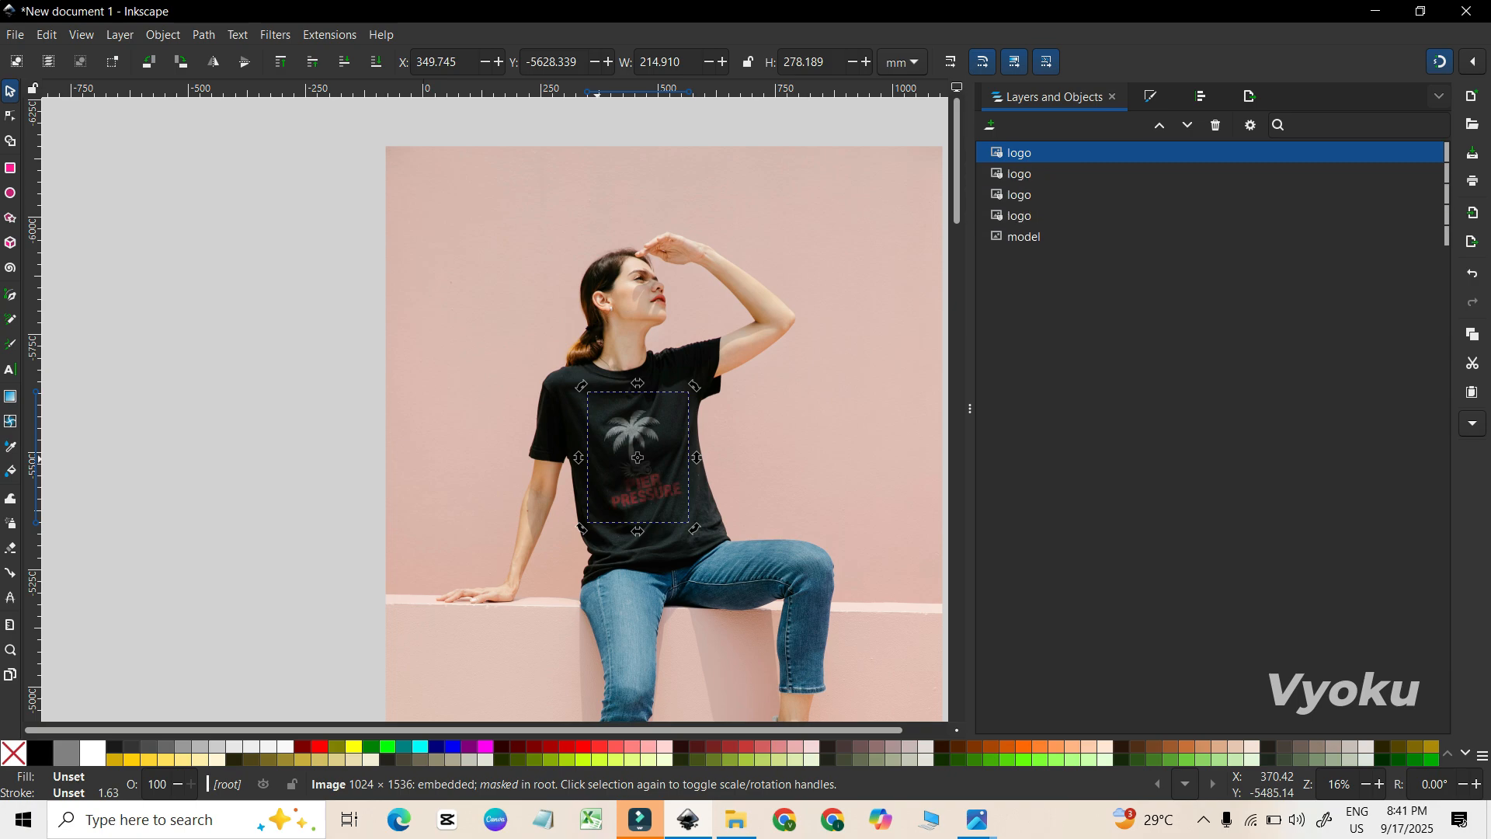
pyautogui.hotkey('ctrl', 'd')
pyautogui.hotkey('ctrl', 'd')
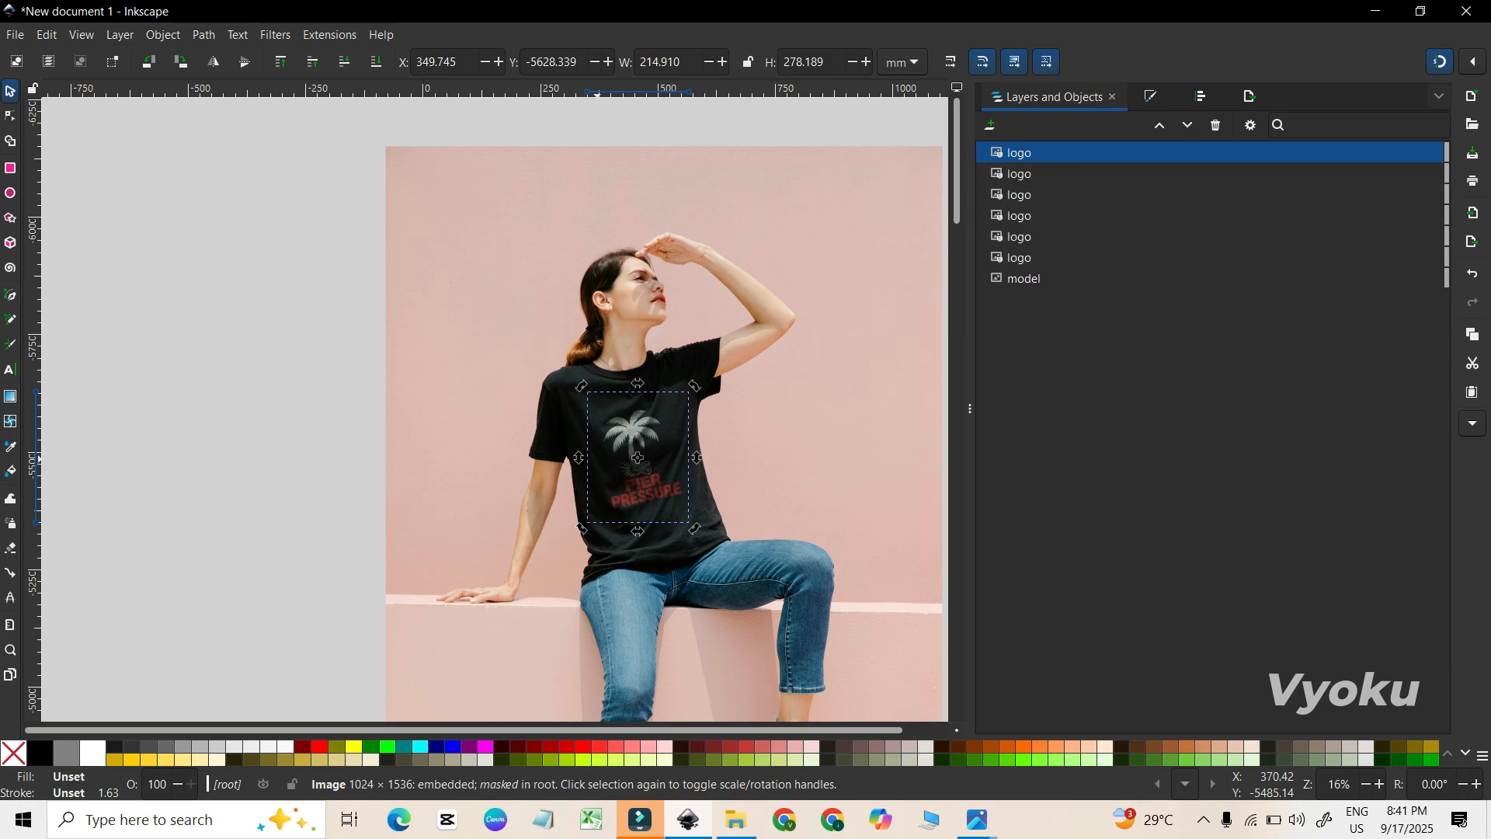
pyautogui.hotkey('ctrl', 'd')
pyautogui.hotkey('ctrl', 'd')
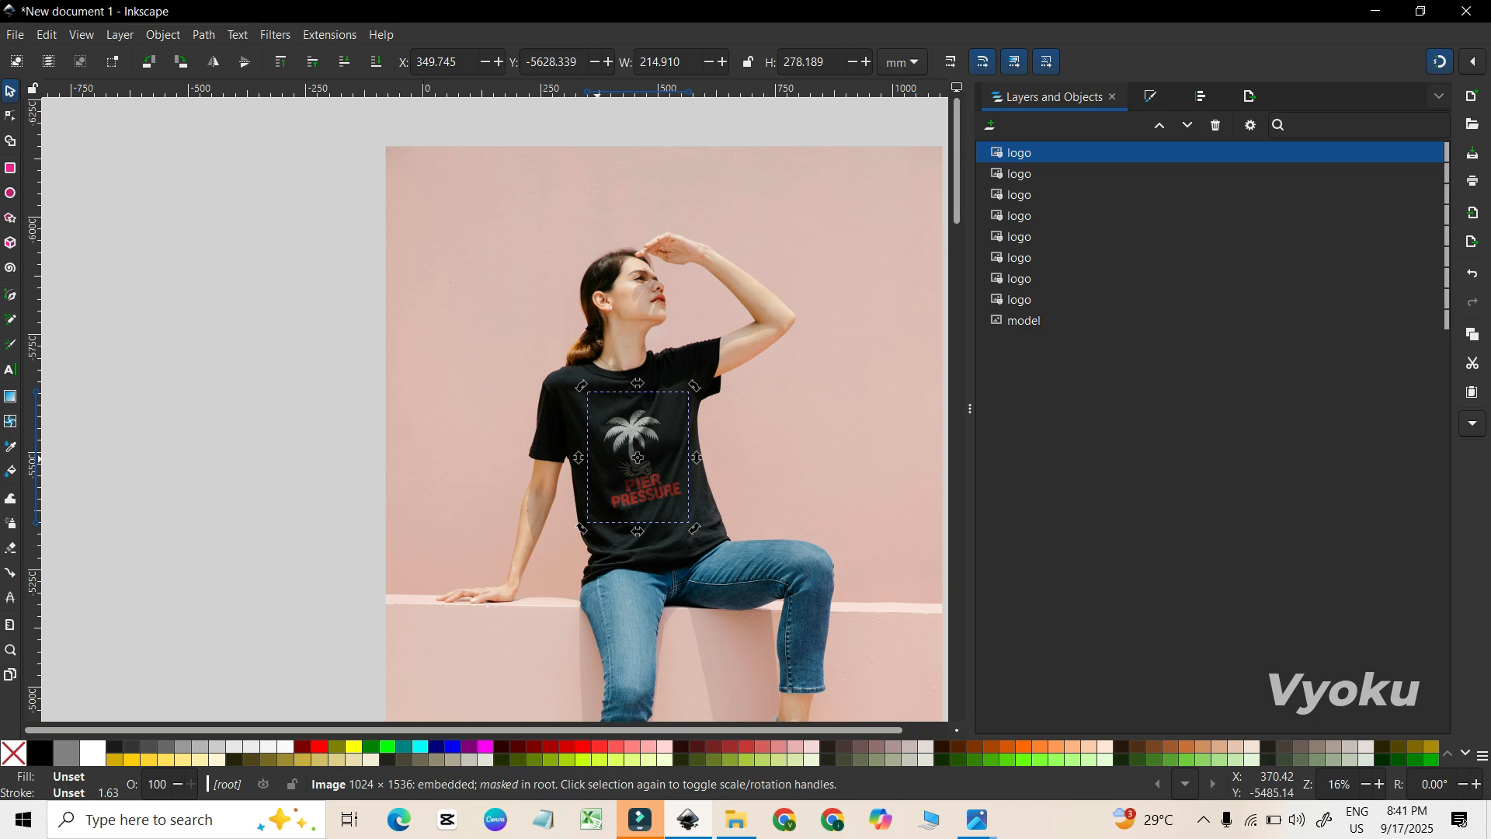
pyautogui.hotkey('ctrl', 'd')
pyautogui.hotkey('ctrl', 'd')
pyautogui.hotkey('ctrl', 'd')
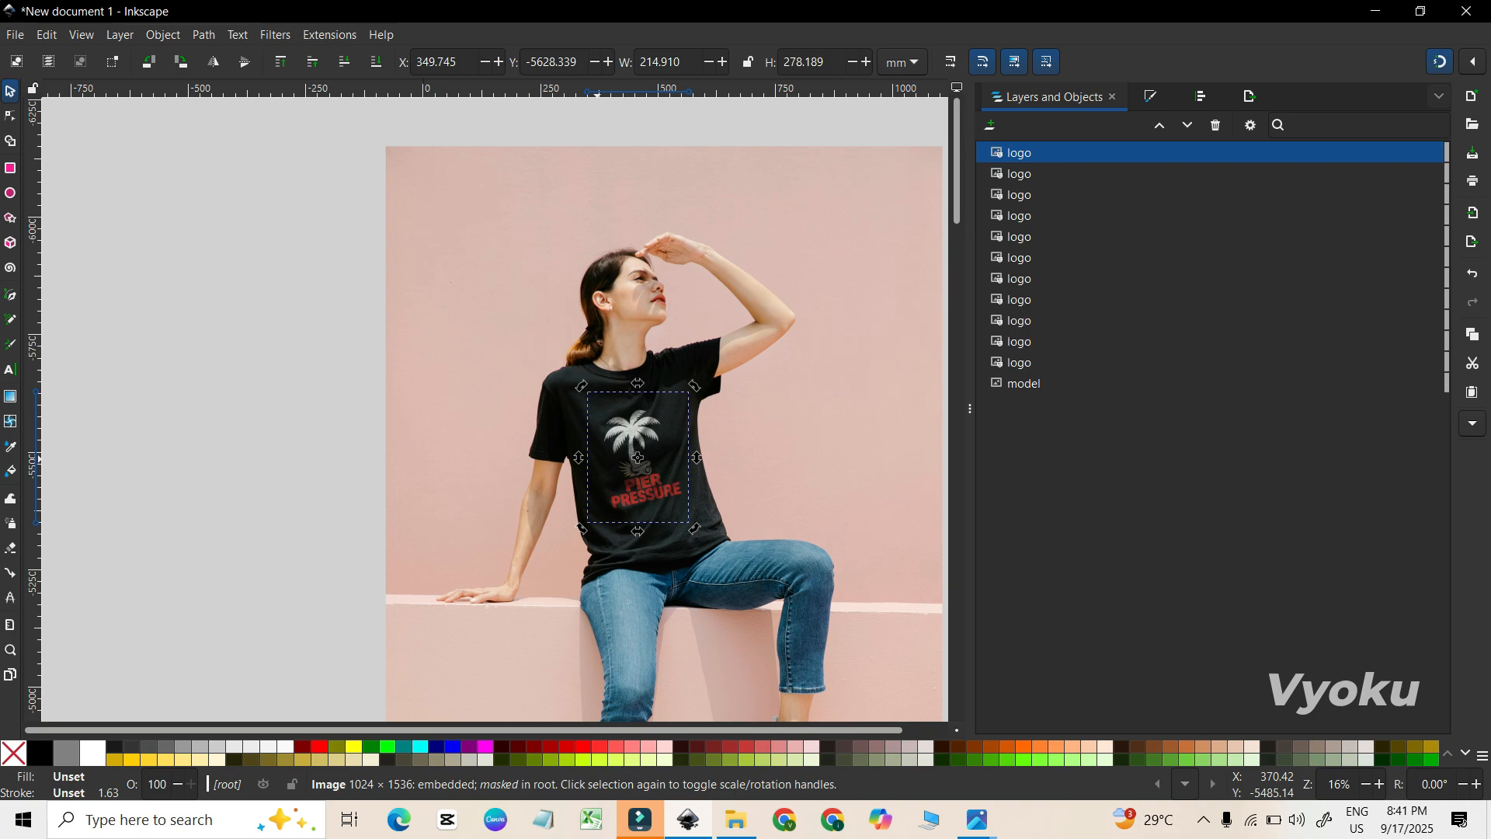
pyautogui.hotkey('ctrl', 'd')
pyautogui.hotkey('ctrl', 'd')
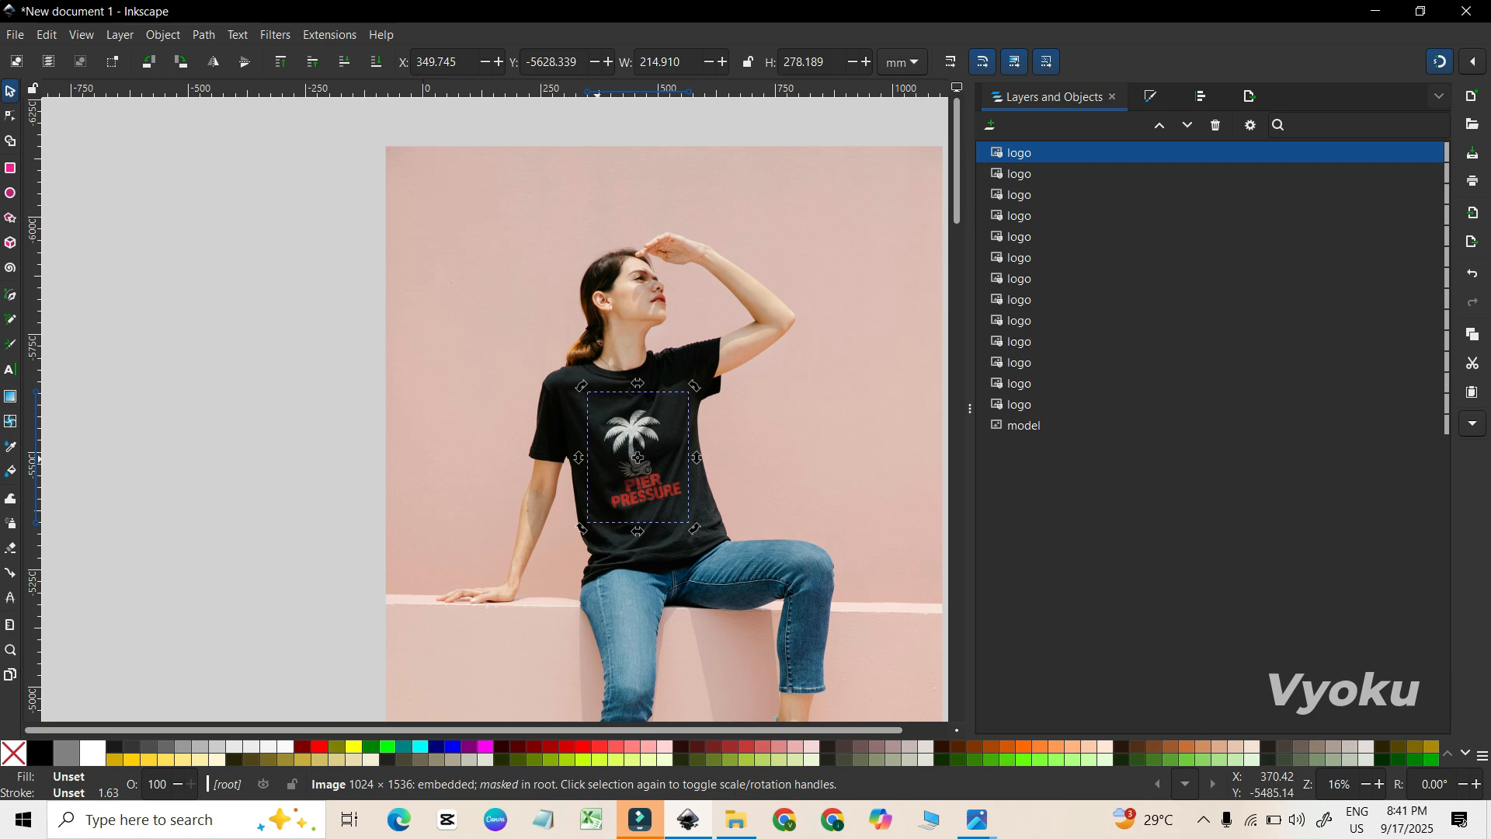
pyautogui.hotkey('ctrl', 'd')
pyautogui.hotkey('ctrl', 'd')
pyautogui.hotkey('ctrl', 'd')
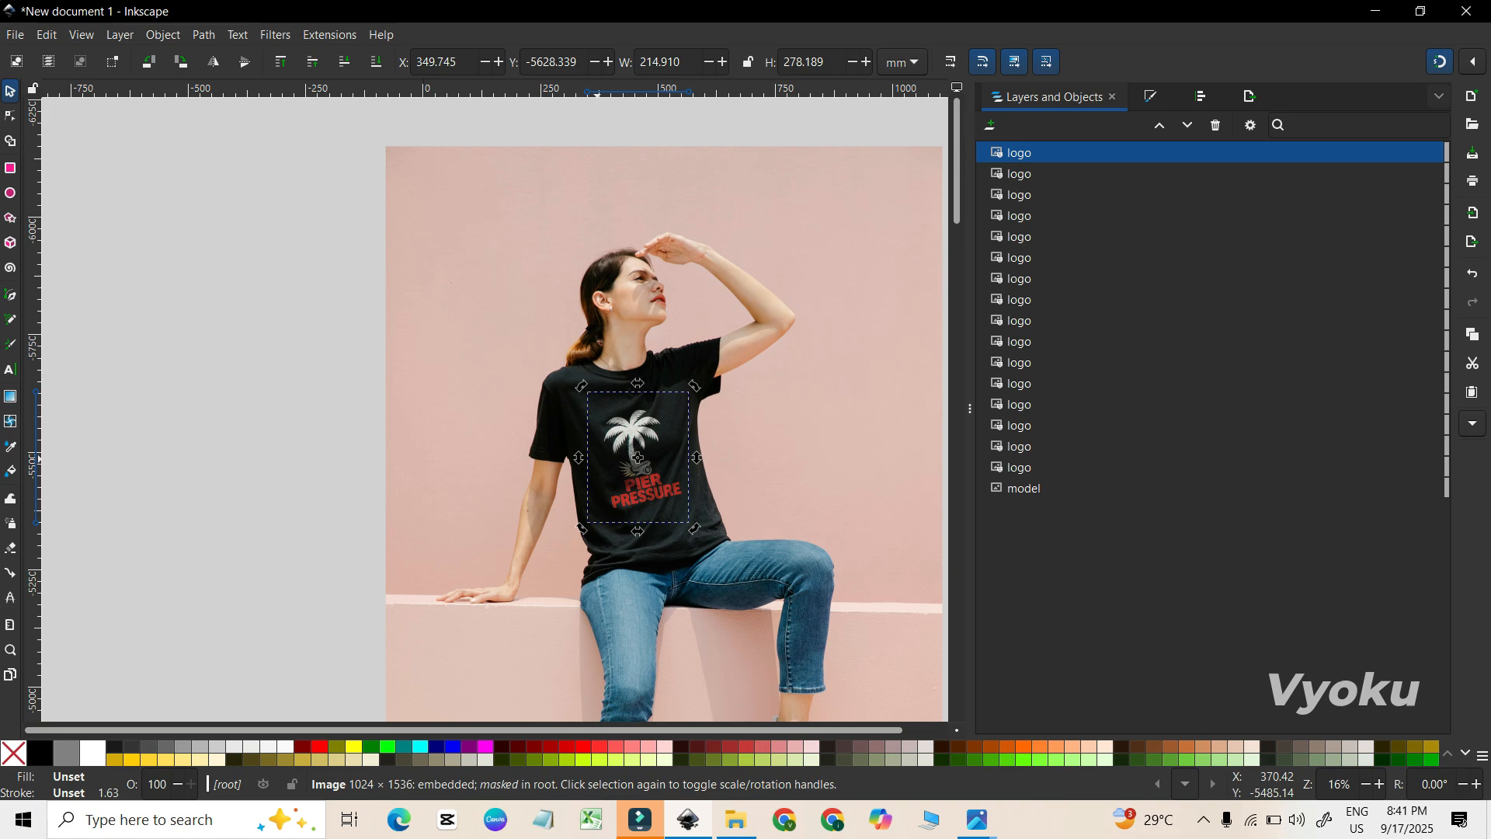
pyautogui.hotkey('ctrl', 'd')
pyautogui.hotkey('ctrl', 'd')
pyautogui.hotkey('ctrl', 'd')
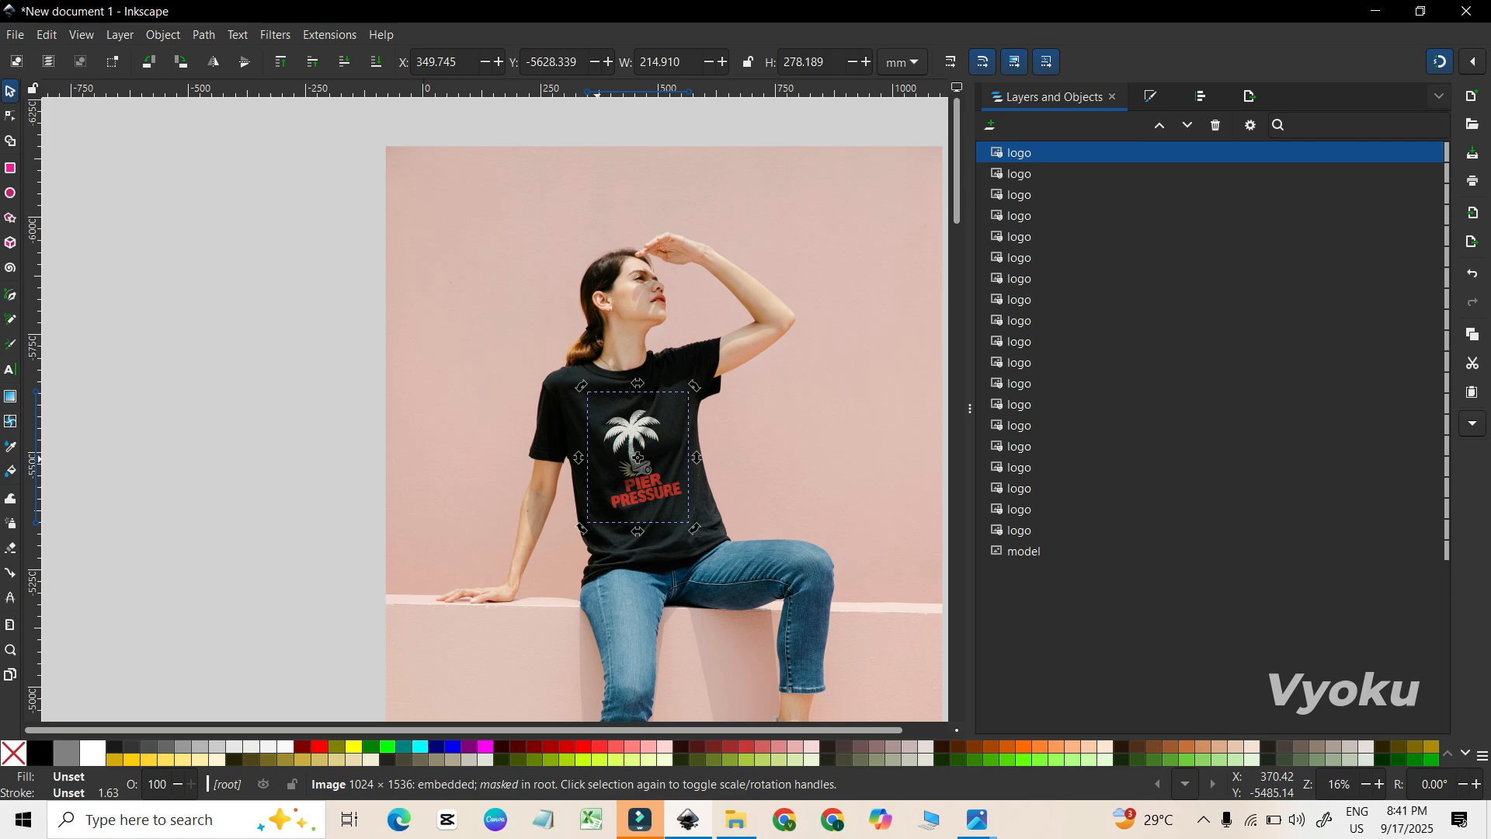
pyautogui.hotkey('ctrl', 'd')
pyautogui.hotkey('ctrl', 'd')
pyautogui.hotkey('ctrl', 'd')
pyautogui.hotkey('ctrl', 'd')
pyautogui.hotkey('ctrl', 'd')
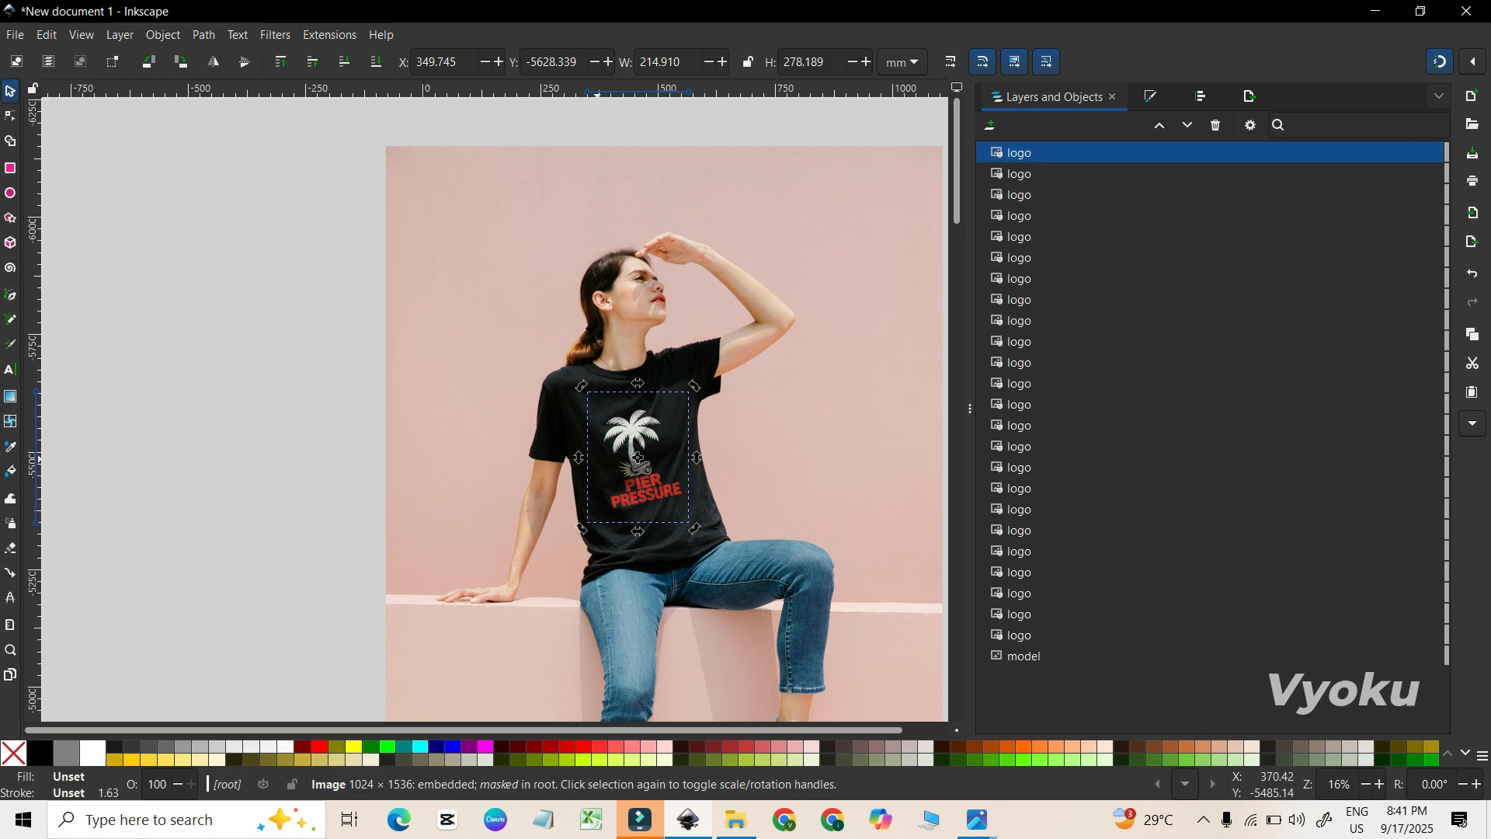
pyautogui.hotkey('ctrl', 'd')
pyautogui.hotkey('ctrl', 'd')
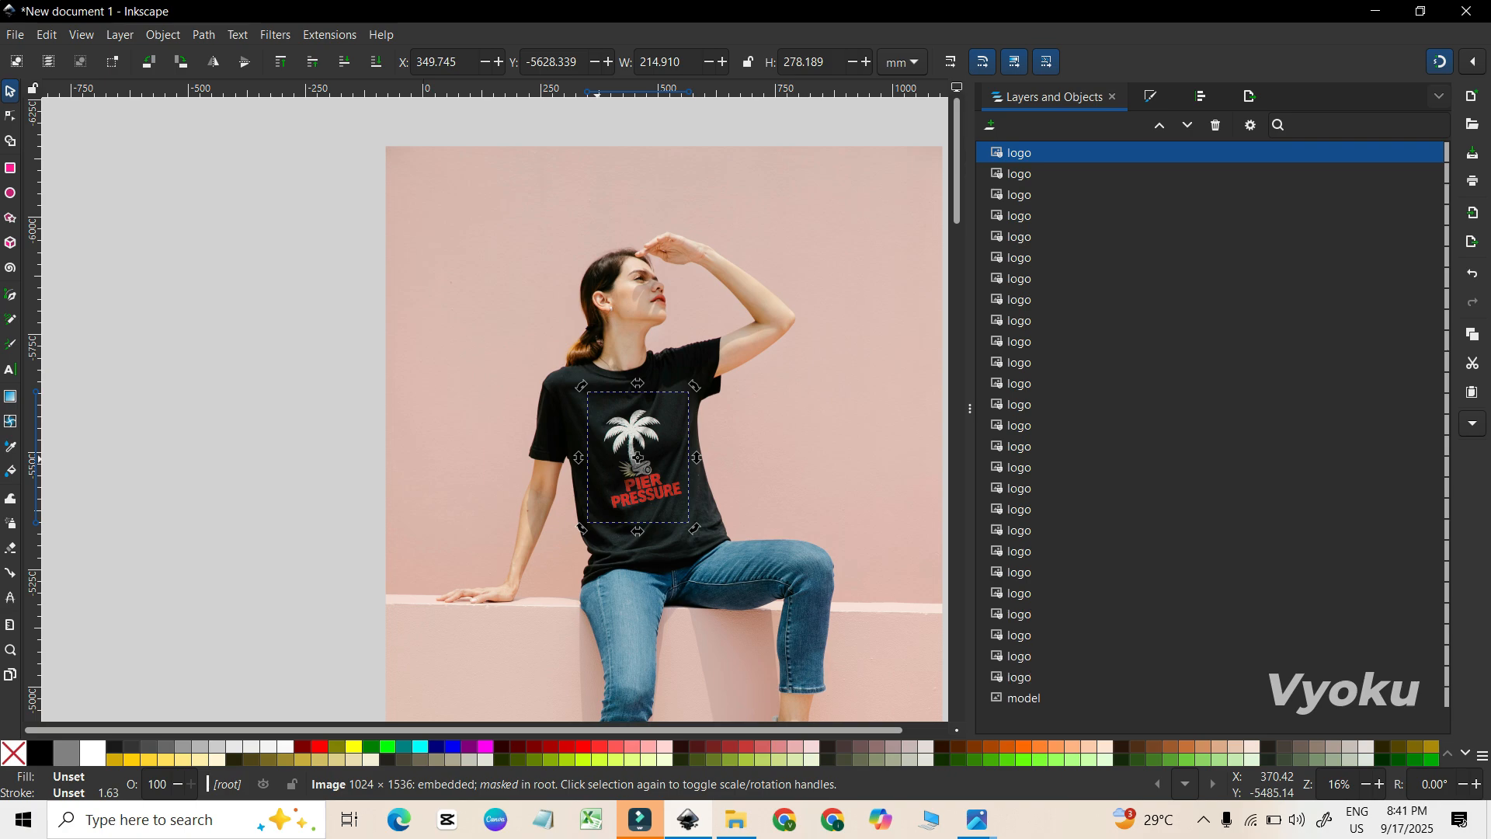